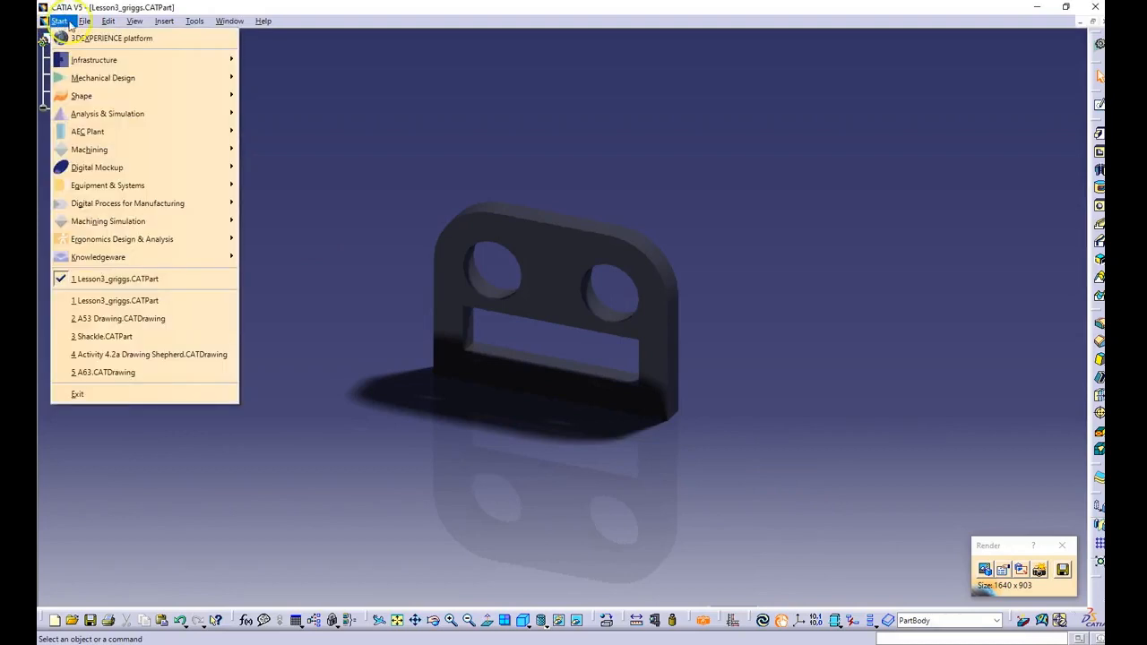
Step: Open the drawing TITLE_BLOCK_EGR120_updated (1) from the 4)Sketching, Features, Material, Drawing folder
mouse_move(88, 22)
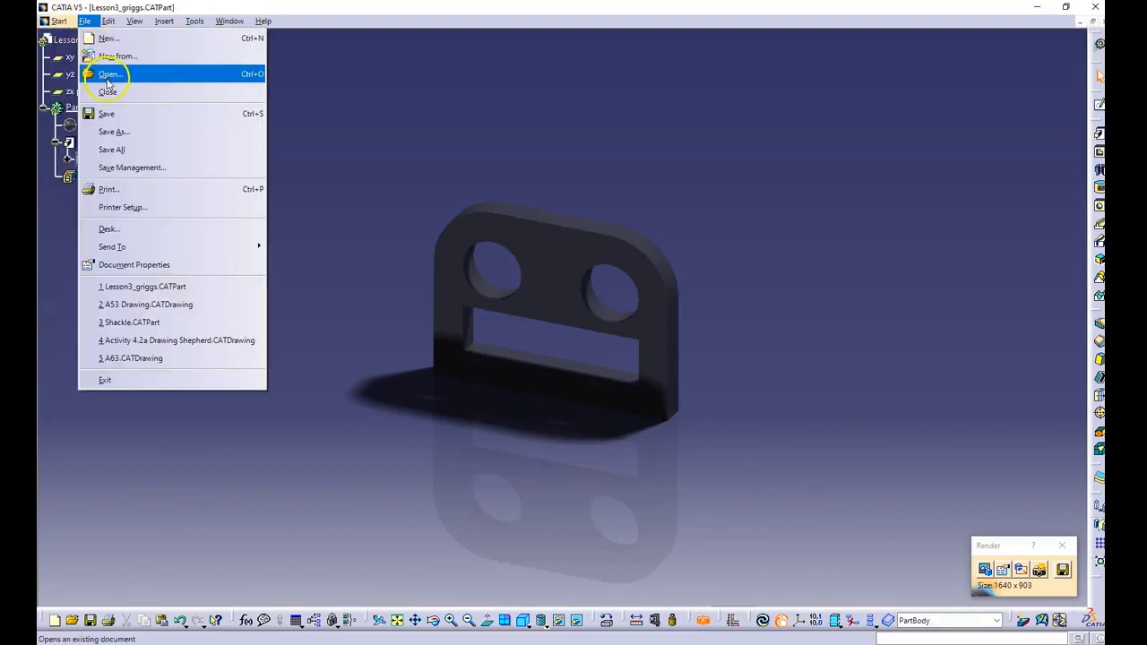
left_click(108, 75)
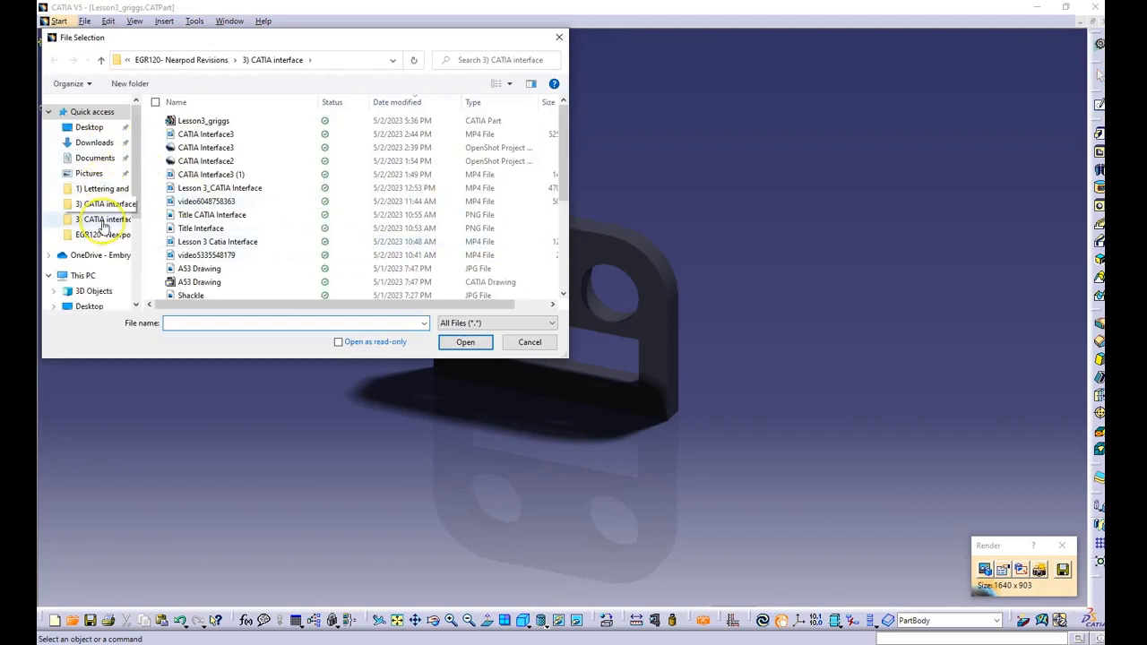
left_click(103, 224)
double_click(253, 139)
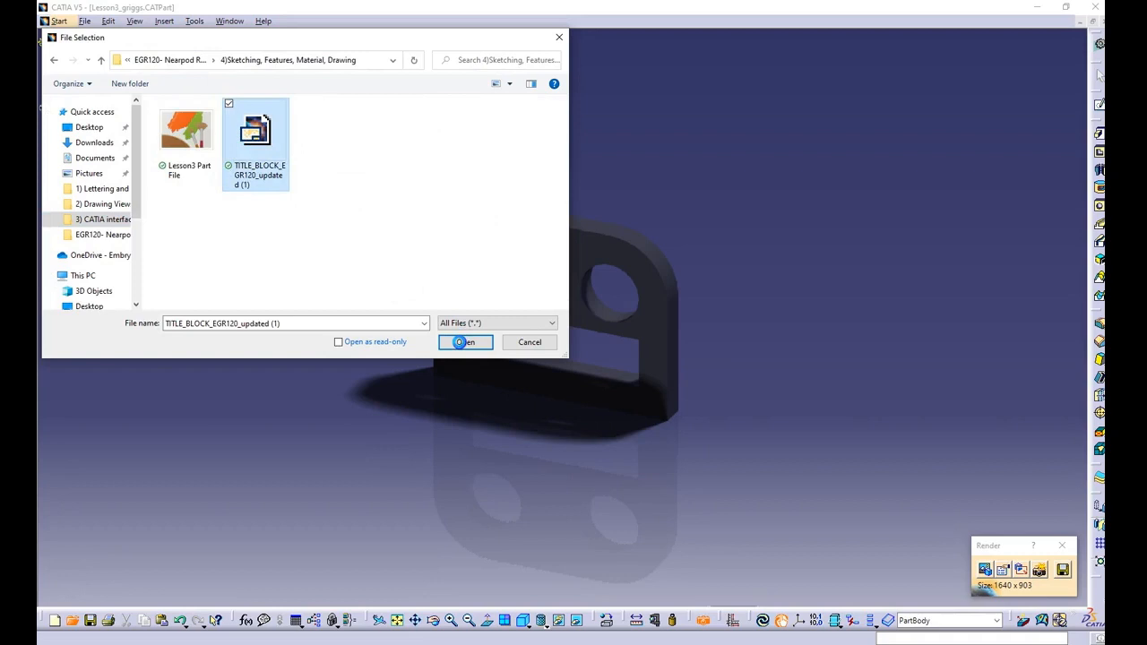
left_click(463, 341)
Step: Save the drawing under a new file name consisting of Lesson3_ followed by the surname
left_click(84, 20)
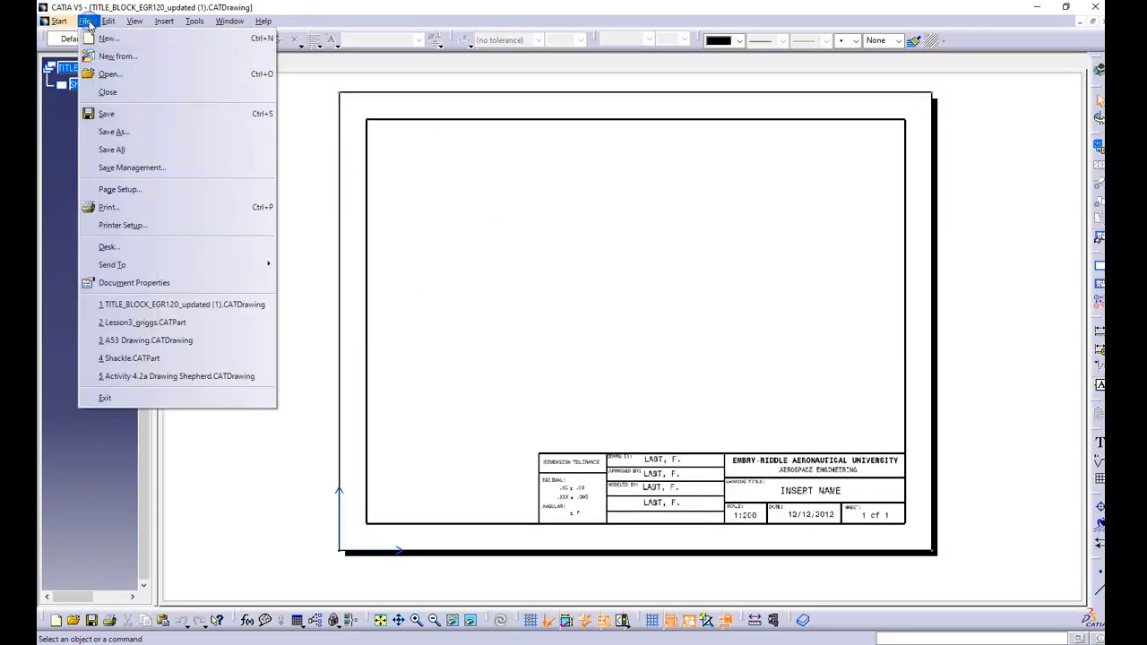
left_click(119, 132)
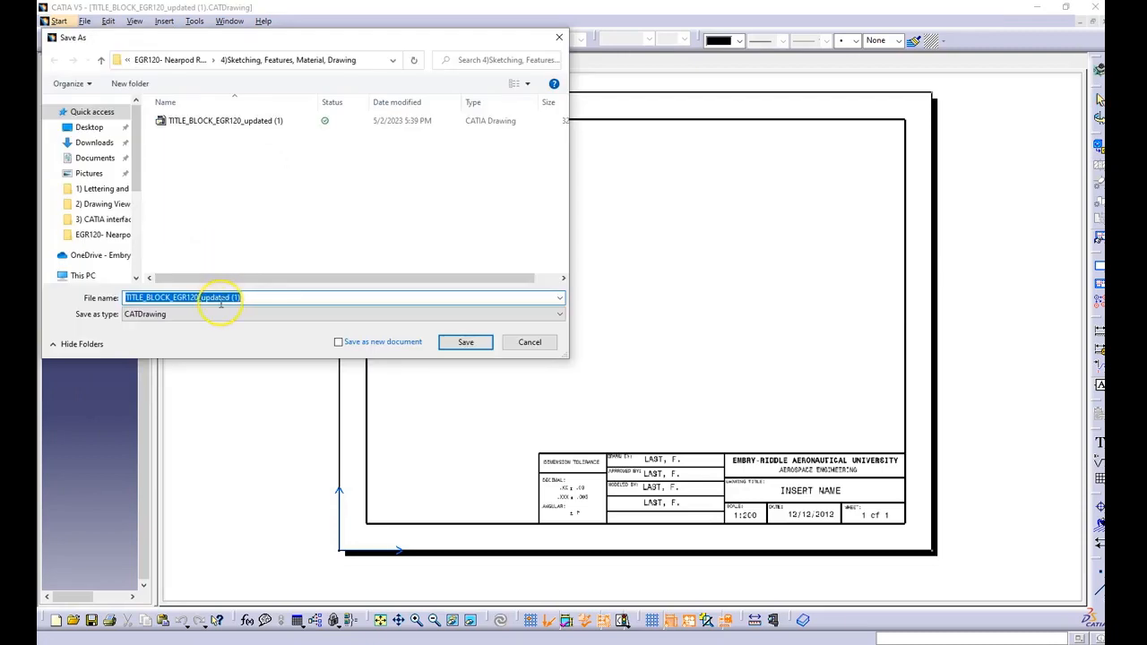
type("Lesson")
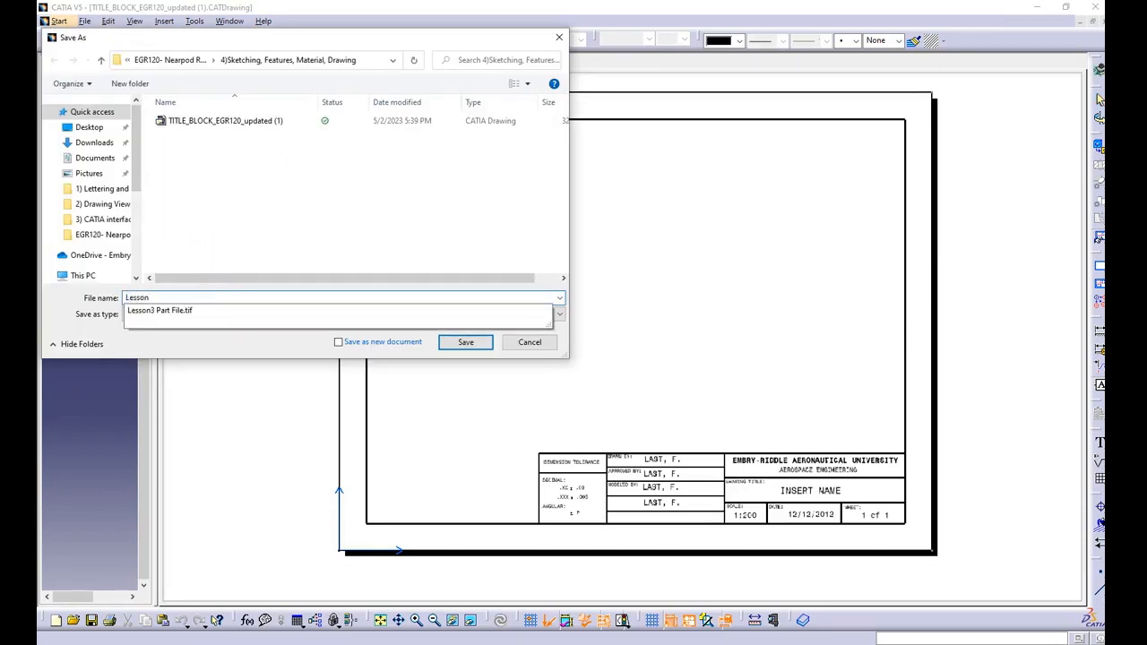
type("3_griggs")
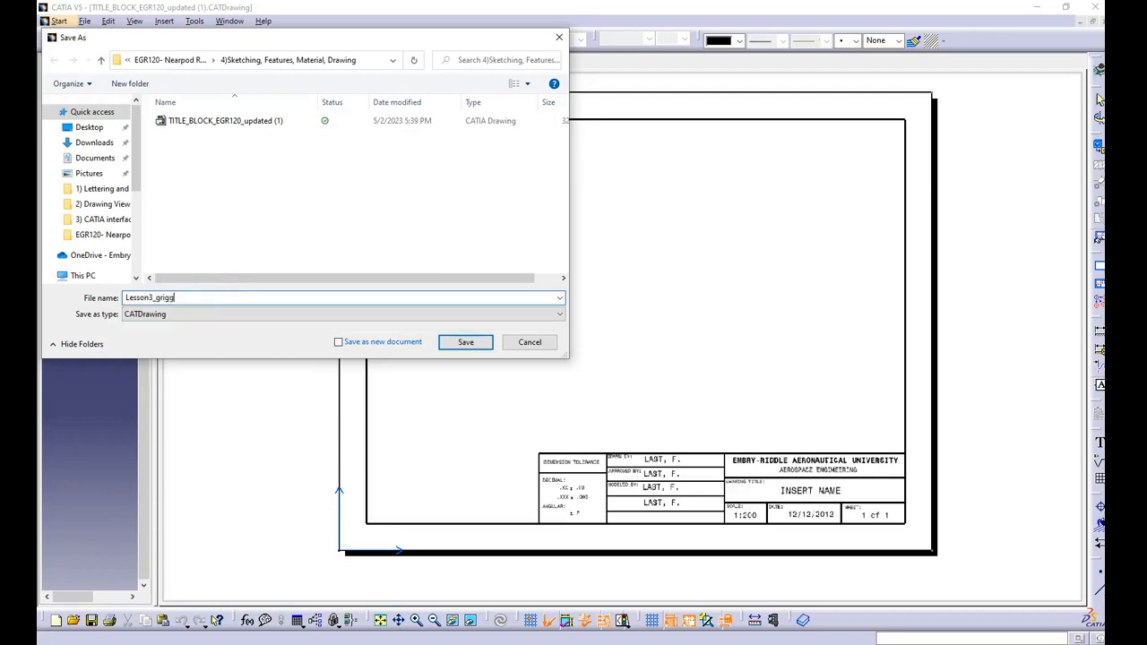
left_click(465, 341)
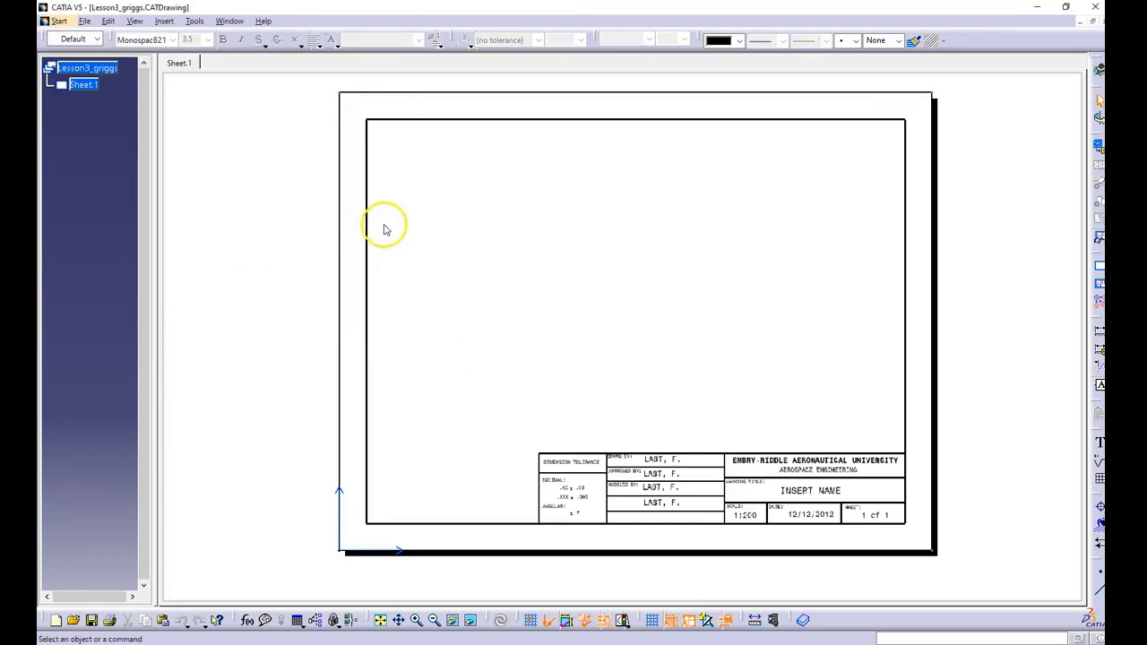
Step: Switch to the sheet background and replace the INSERT NAME drawing title with Lesson3_ followed by the surname
left_click(108, 21)
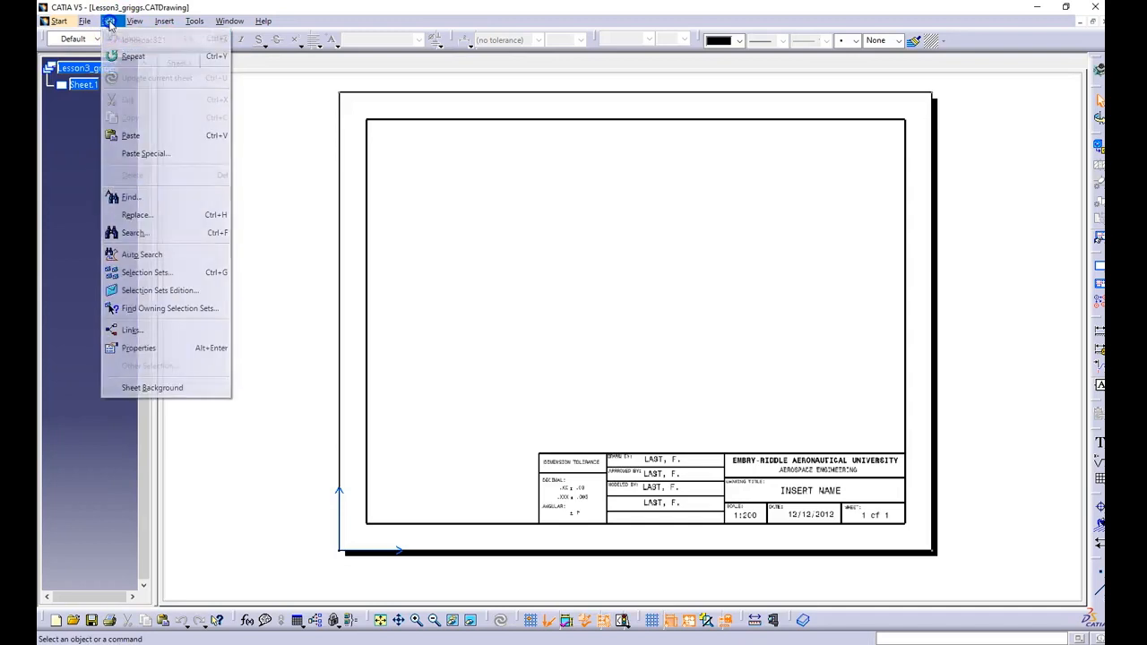
left_click(148, 387)
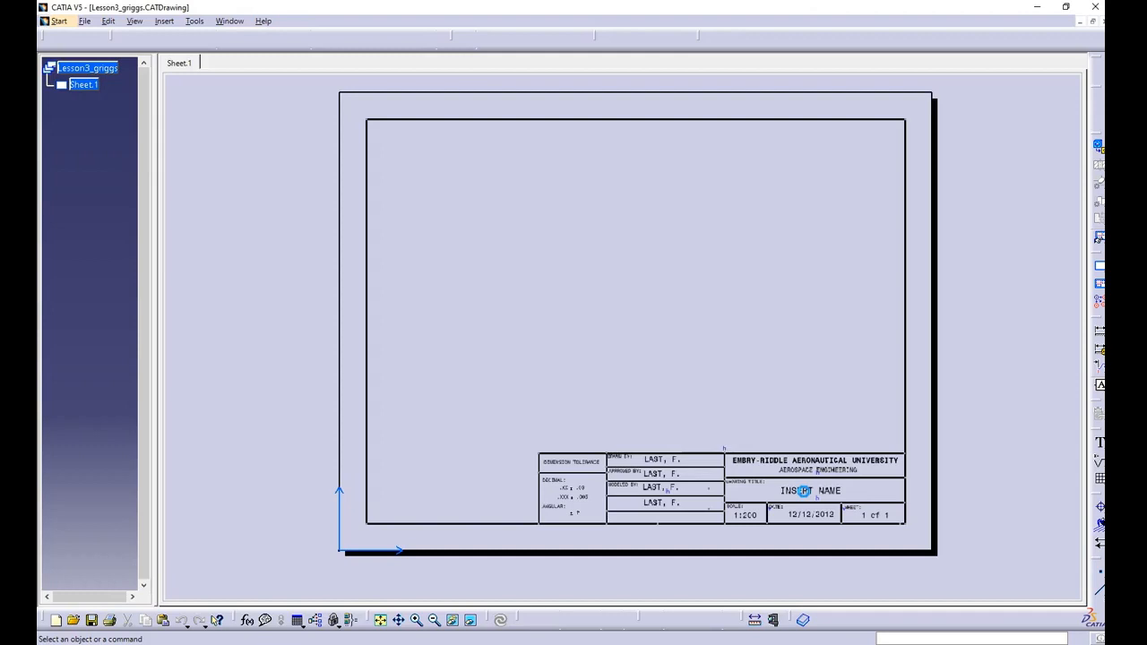
double_click(804, 491)
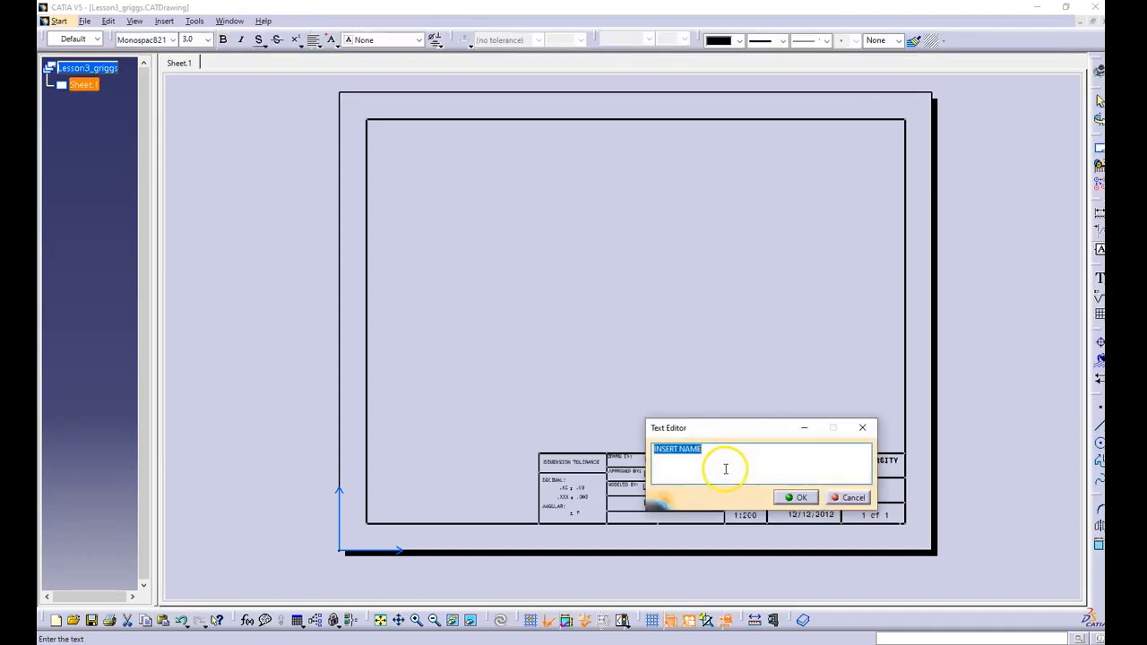
type("Lesson3_griggs")
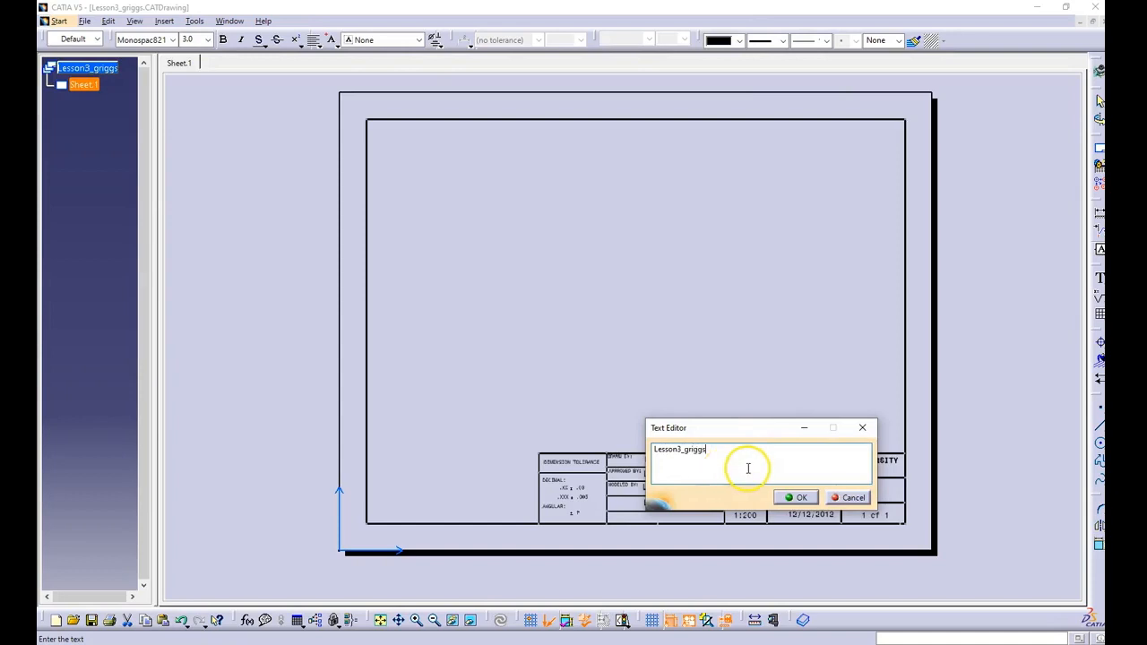
left_click(803, 498)
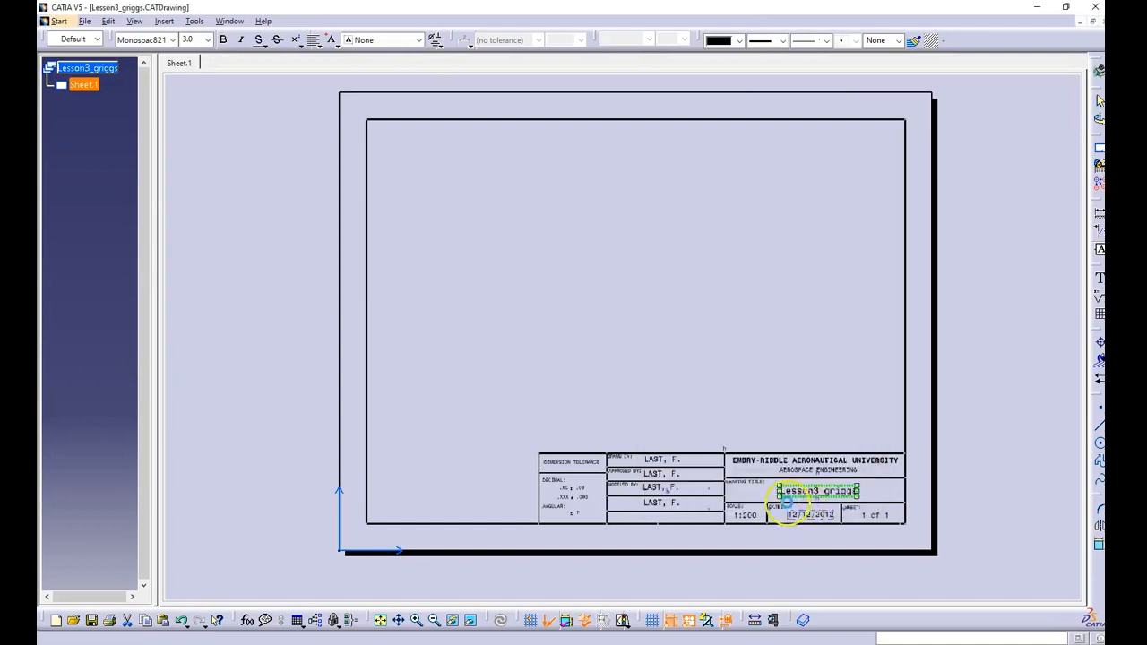
Step: Set the title block's scale to 1:1 and its date to 05/02/2023
left_click(747, 516)
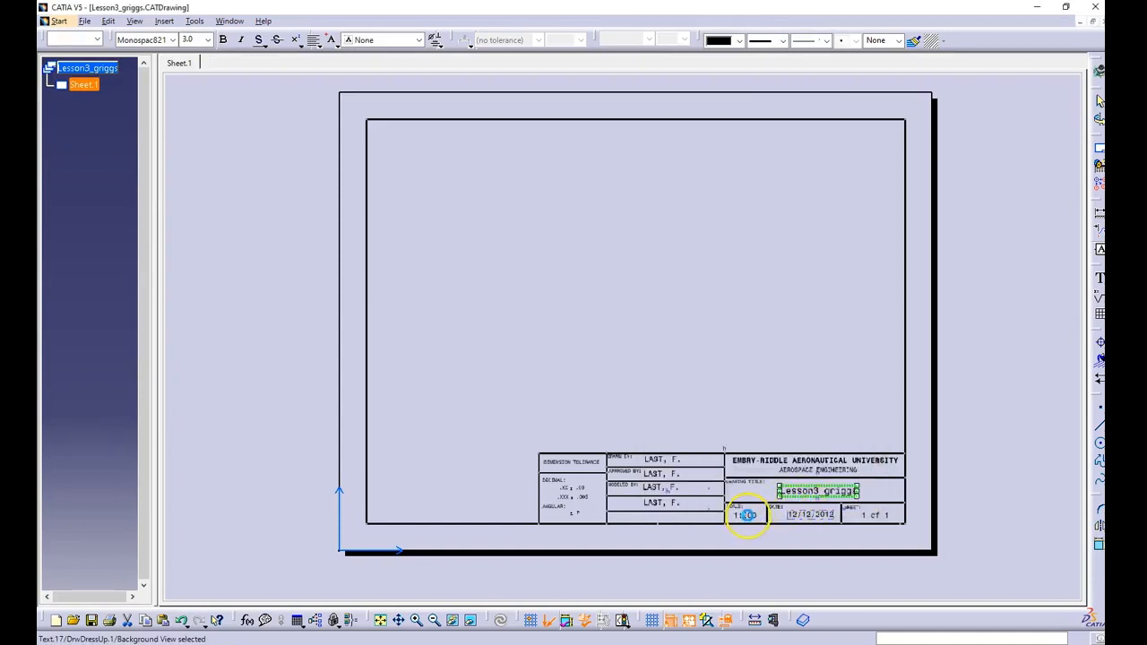
key("BackSpace")
key("BackSpace")
left_click(797, 495)
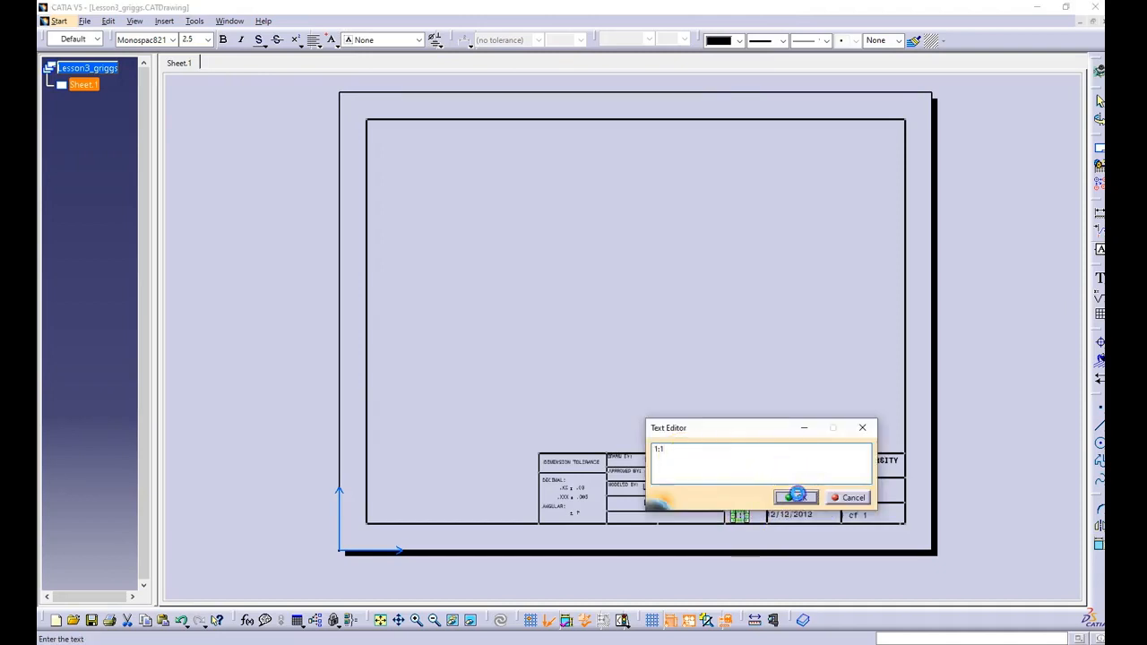
left_click(799, 514)
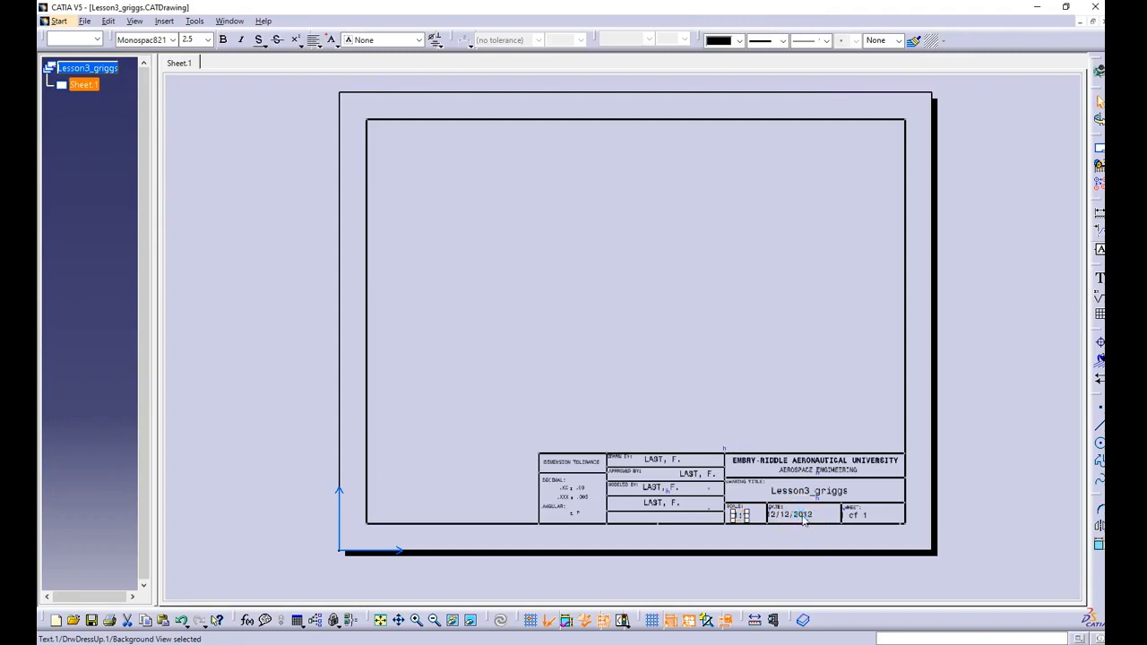
Step: Enter the drafter's surname and initial in capitals in the title block's Drawn By and Modeled By fields
left_click(657, 459)
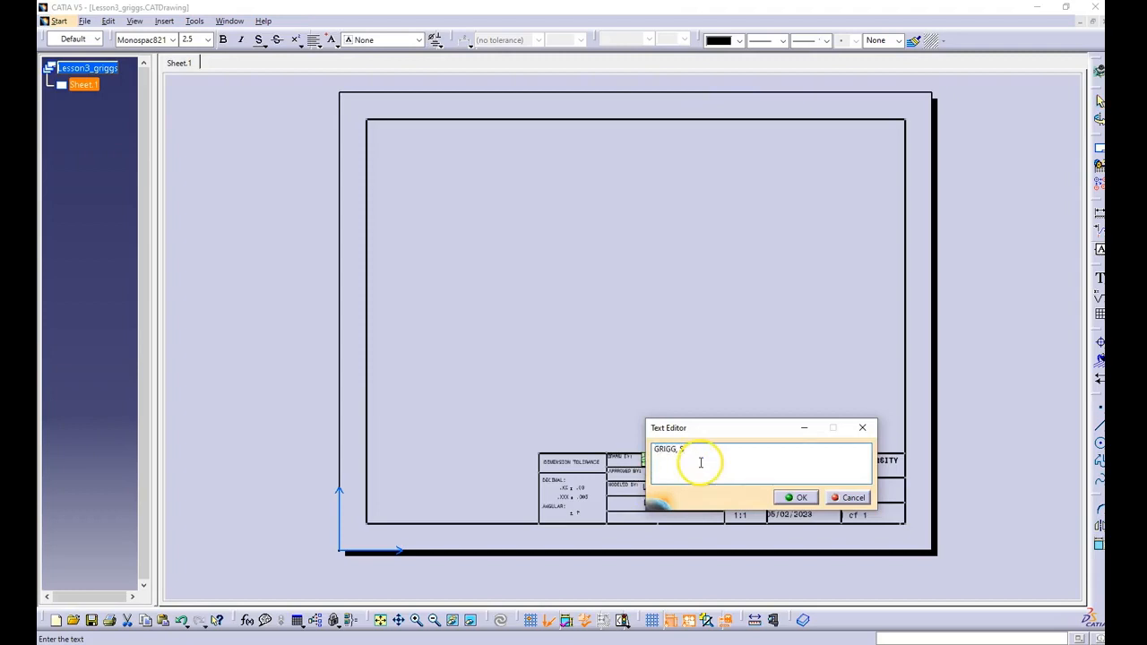
left_click(796, 497)
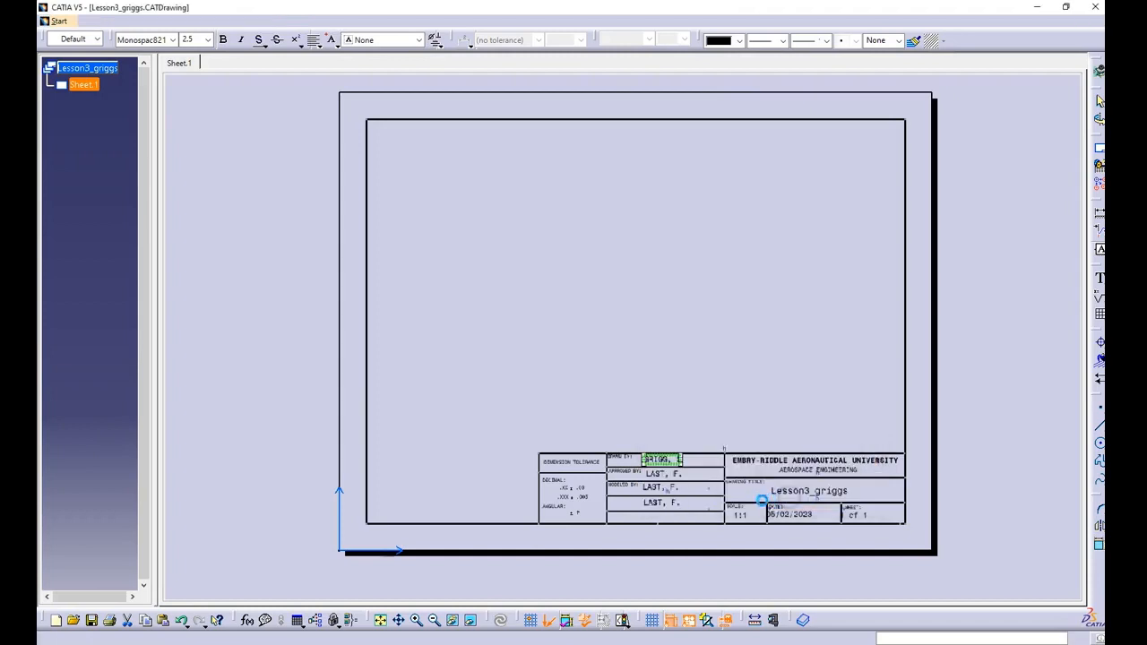
left_click(661, 491)
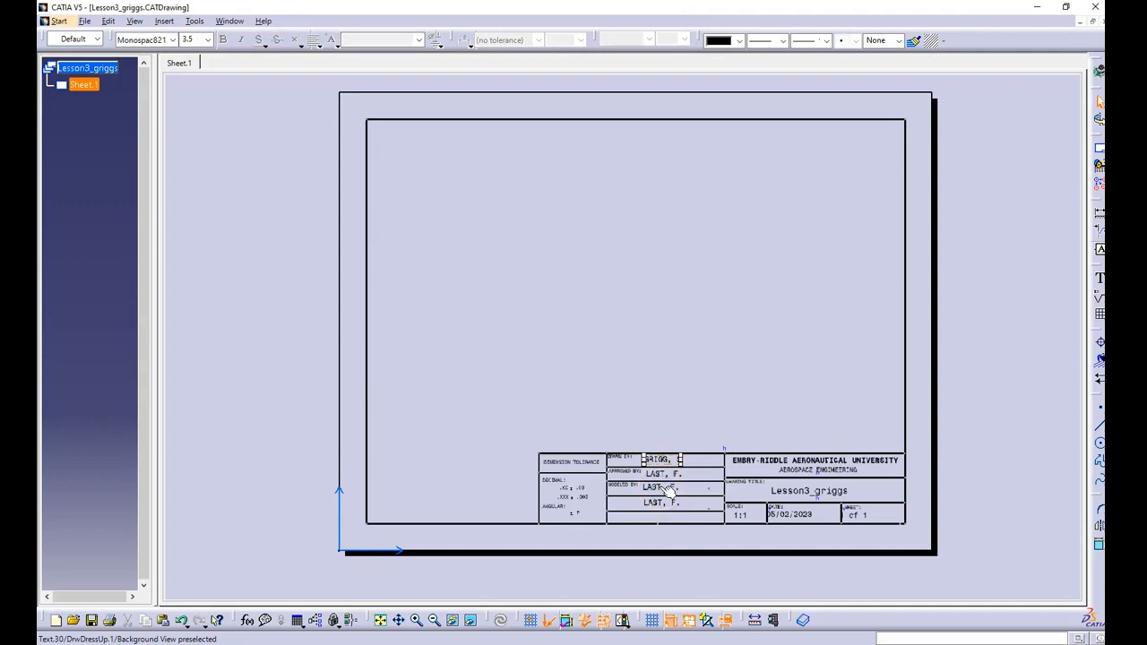
double_click(659, 487)
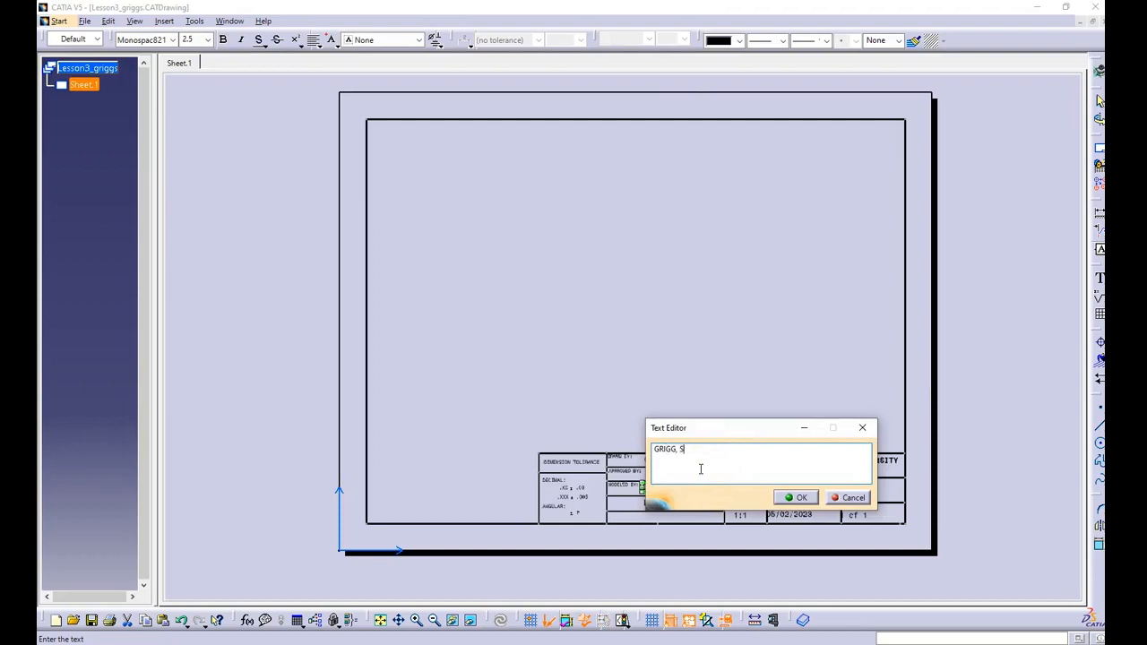
left_click(796, 497)
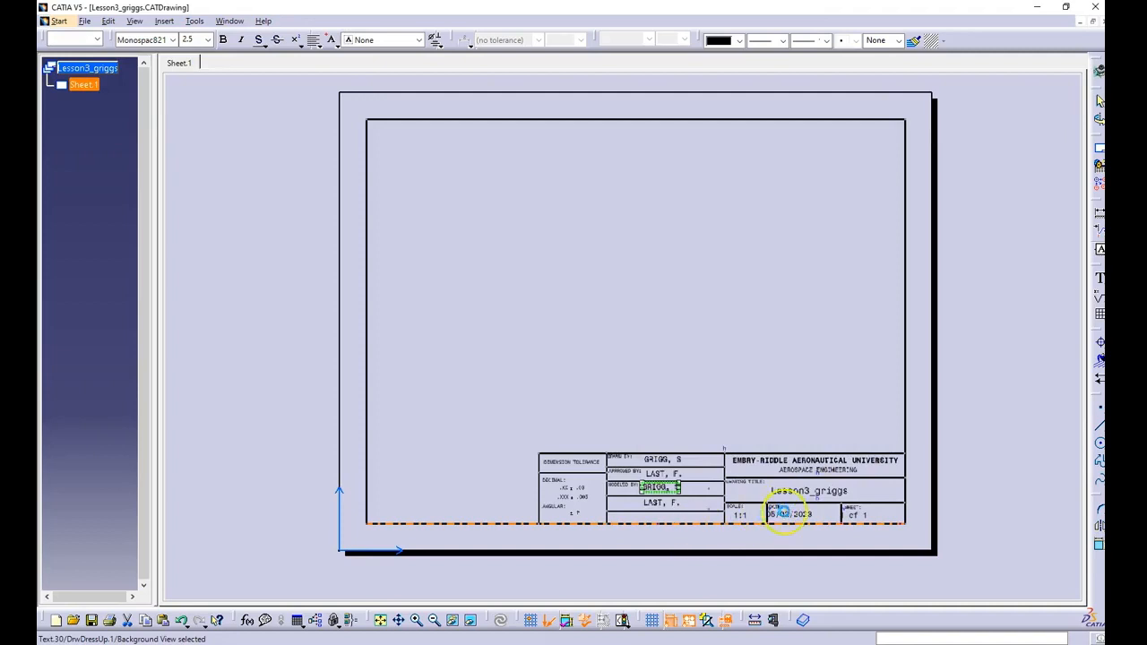
Step: Rewrite the drawing title in capitals as LESSON 3_ followed by the surname
double_click(800, 491)
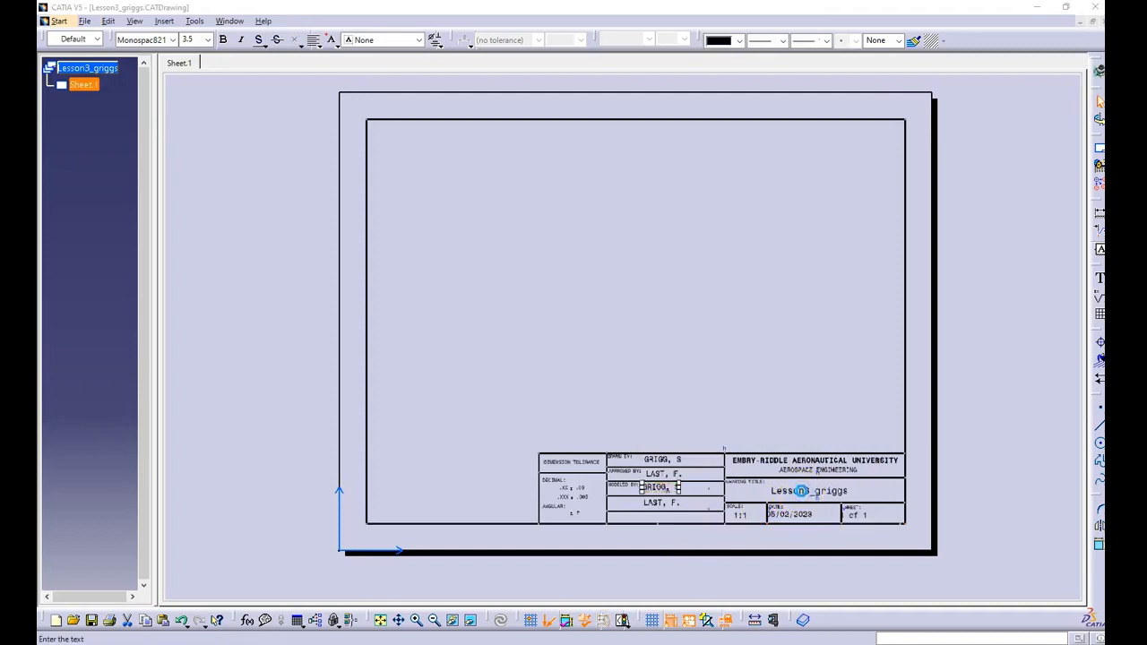
left_click(758, 476)
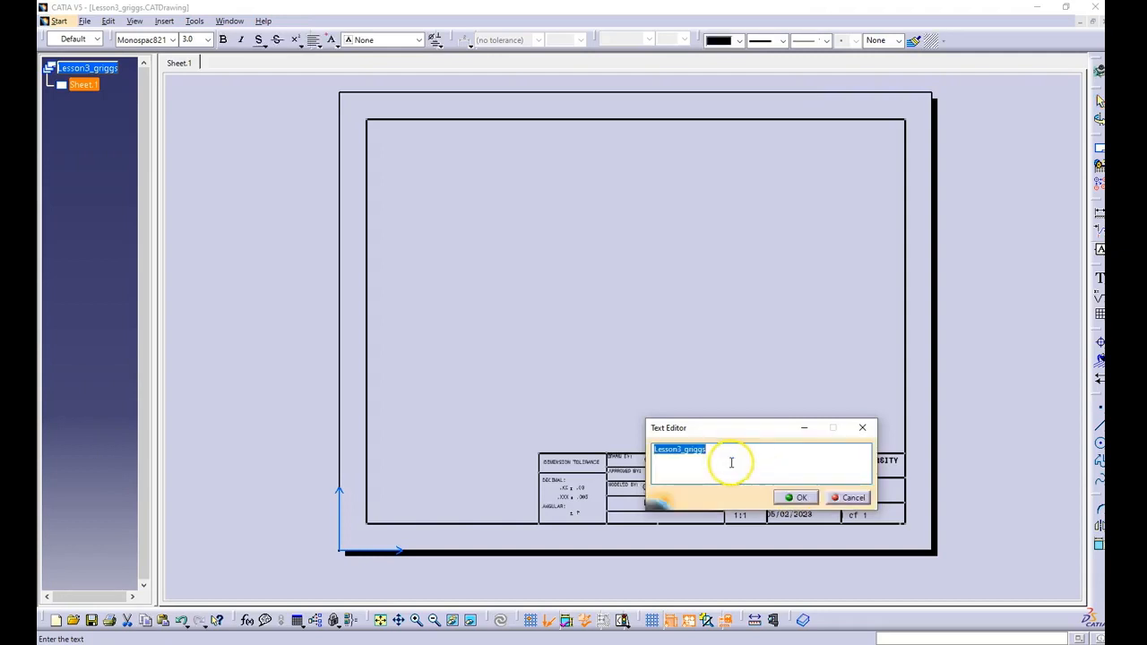
type("LESSON 3_GRIGGS")
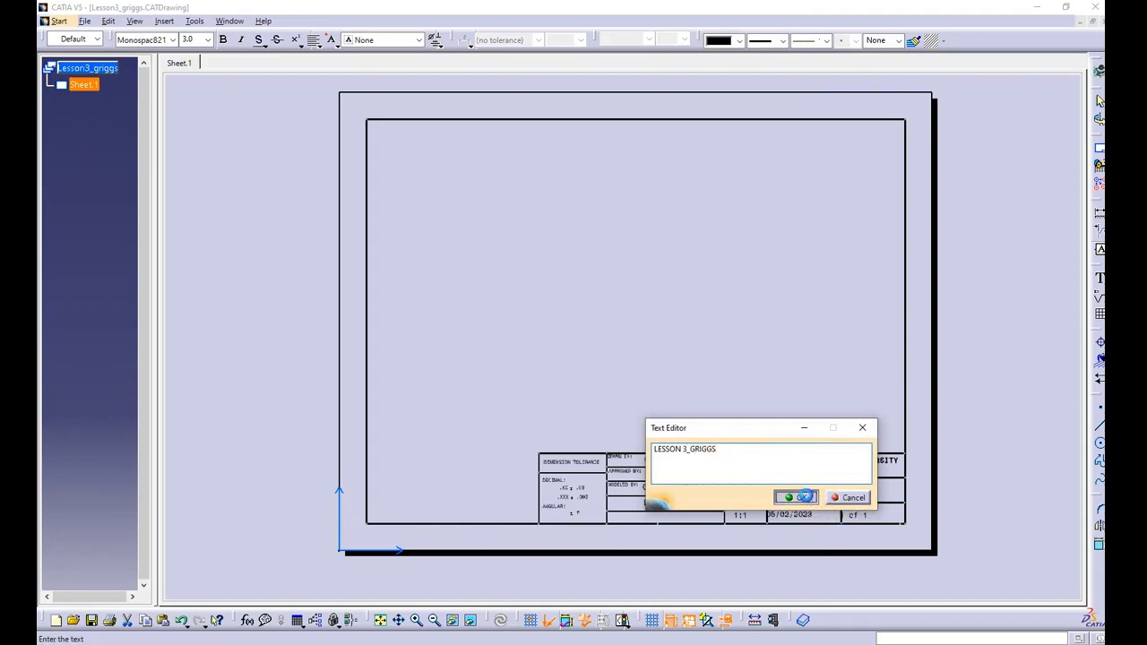
left_click(797, 498)
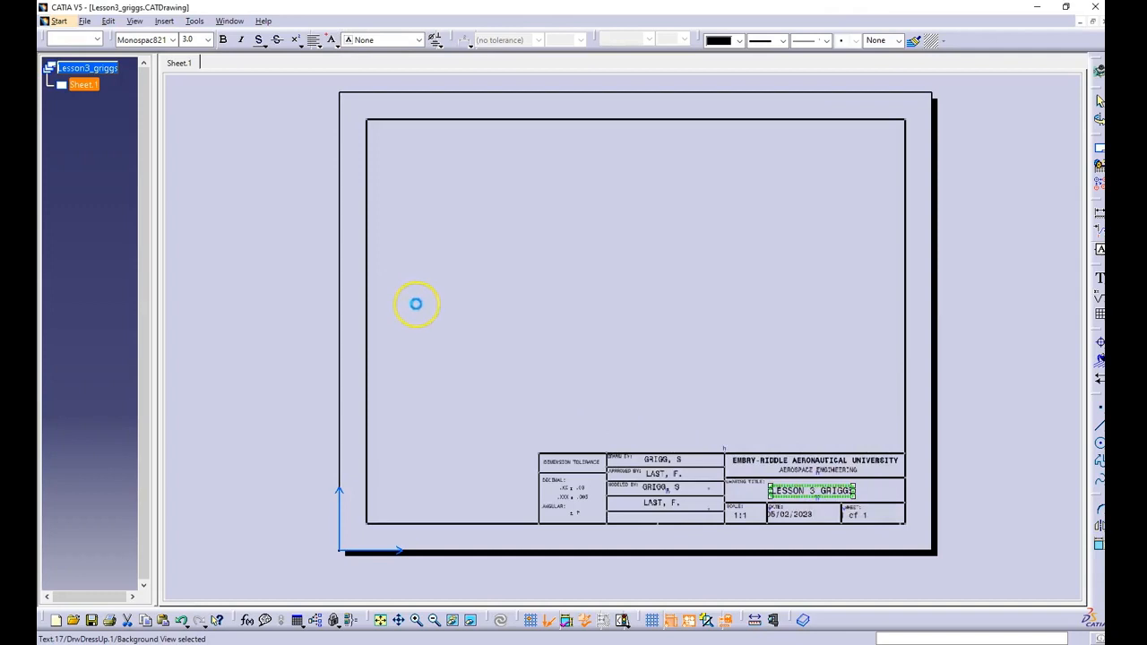
Step: Return to the working views and start a front view from the Lesson3 part, using its large face with the two holes as reference
left_click(110, 22)
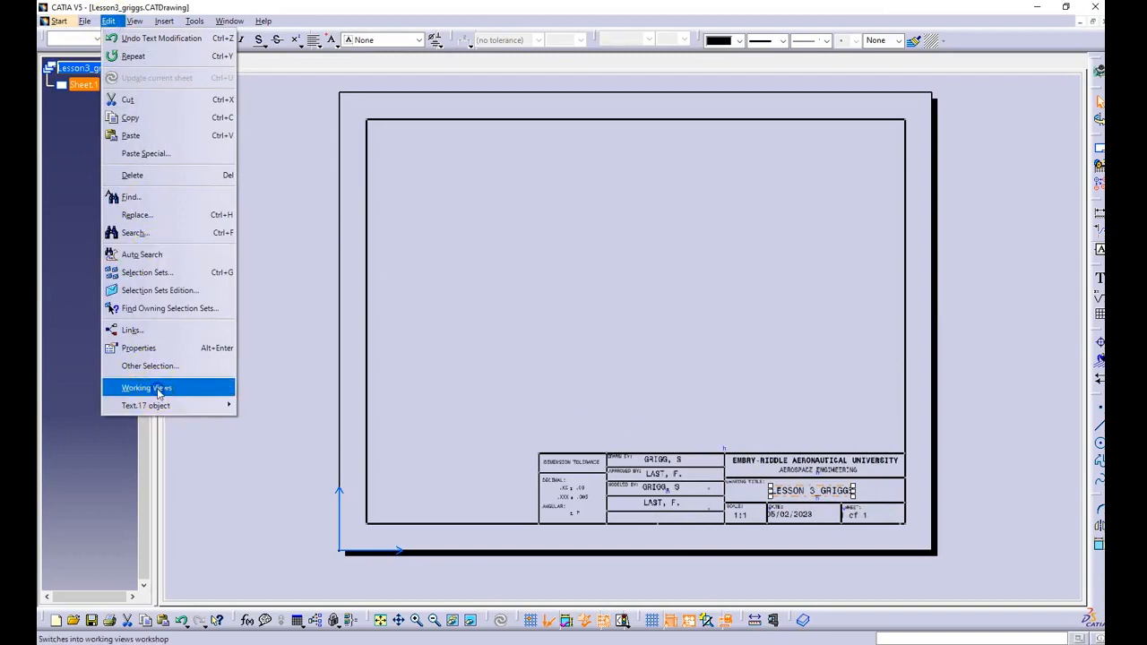
left_click(147, 388)
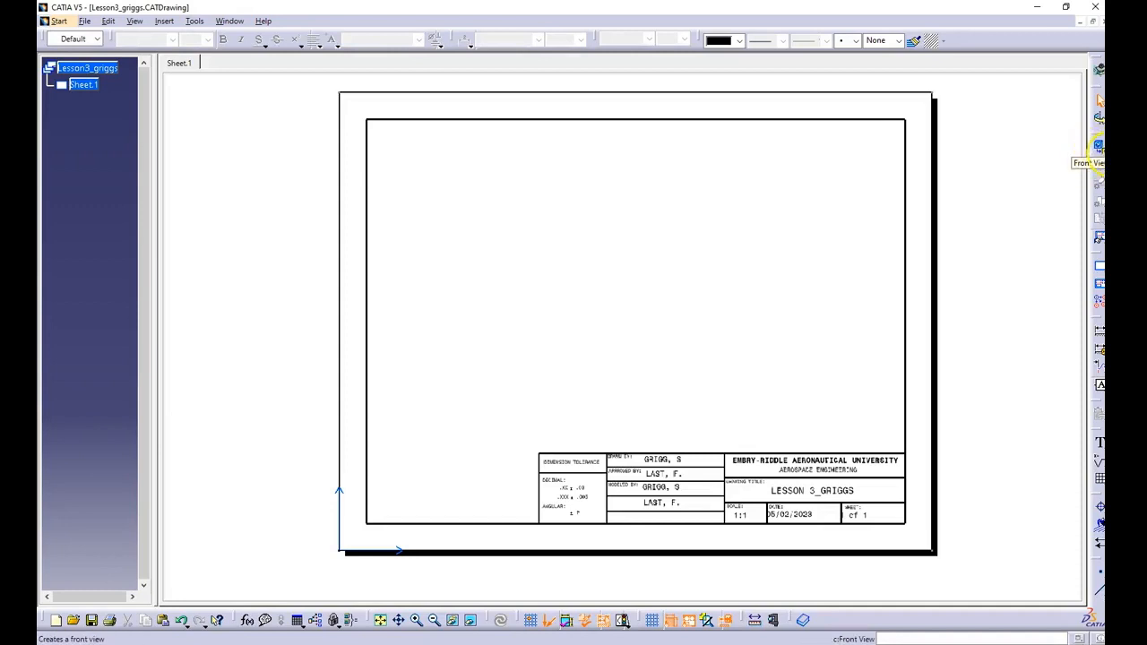
left_click(1100, 150)
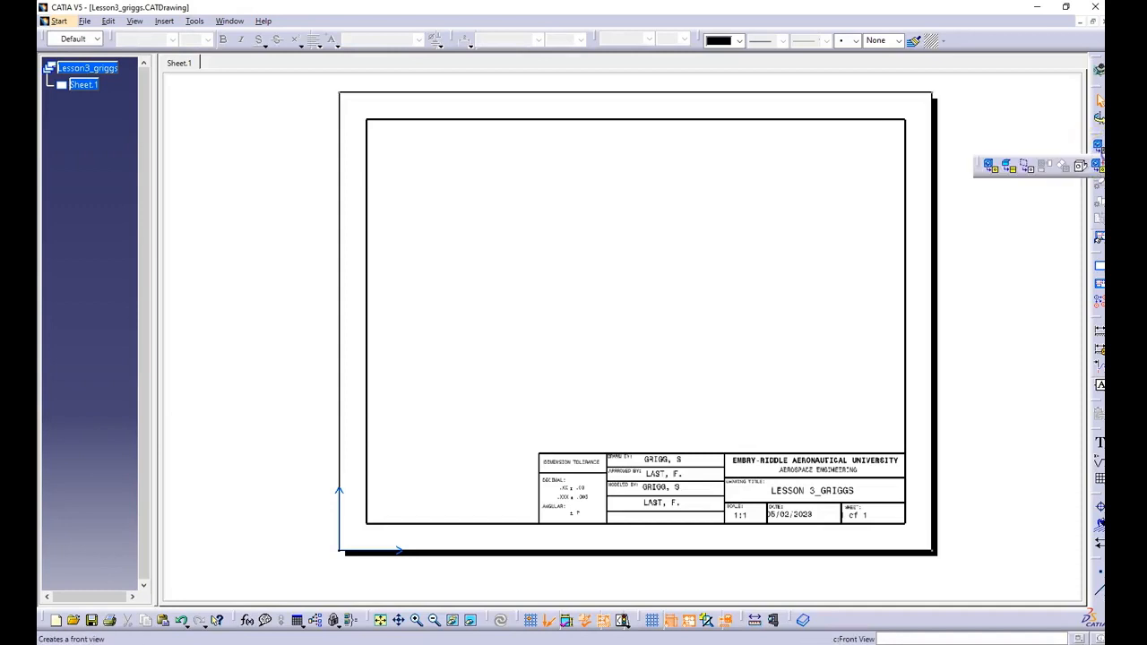
left_click(994, 172)
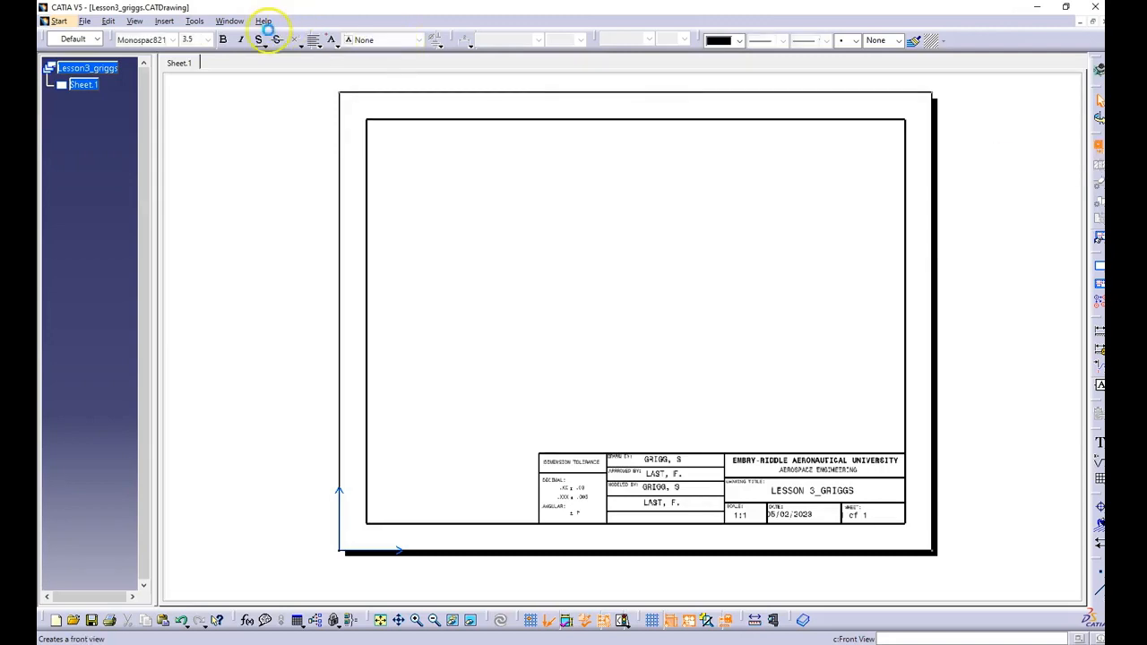
left_click(230, 21)
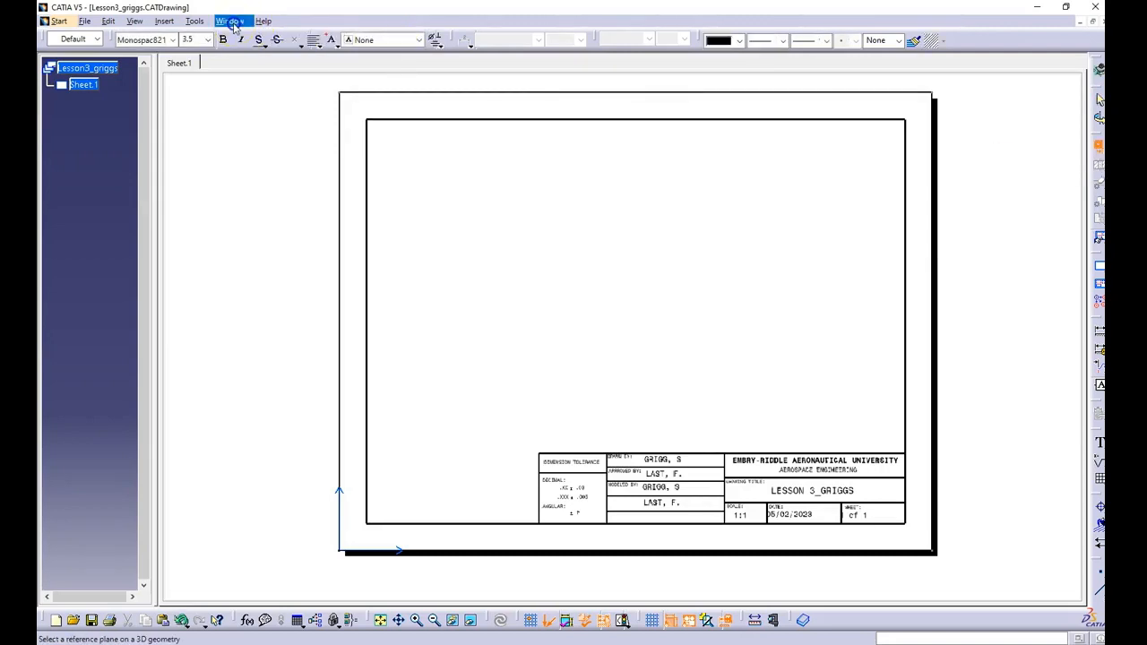
left_click(265, 114)
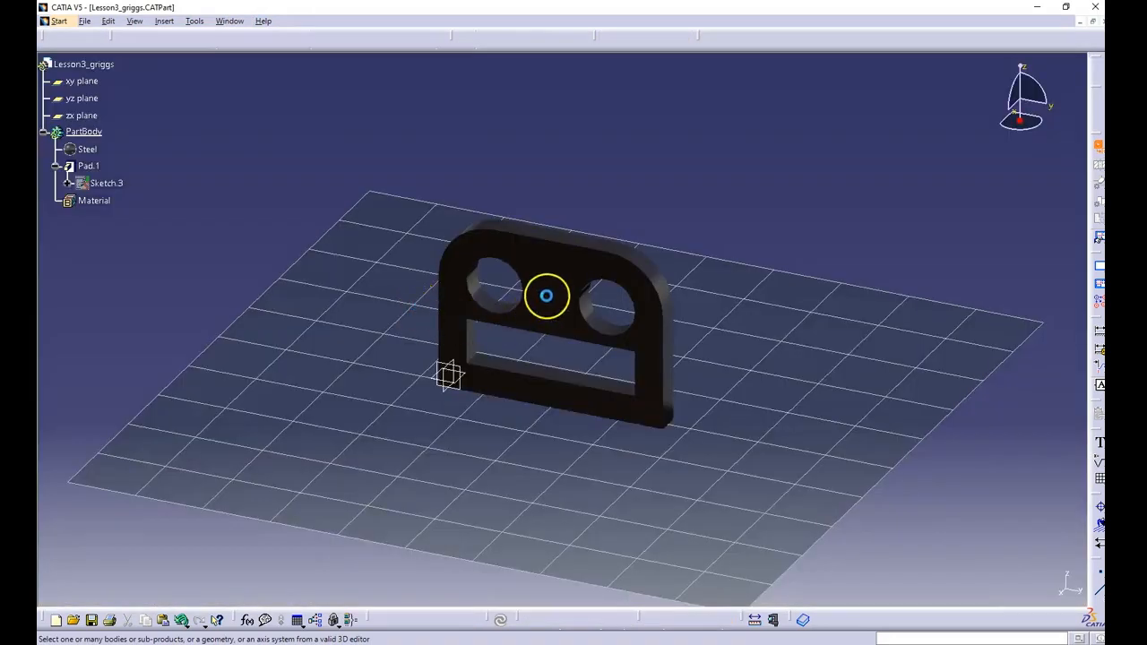
left_click(549, 288)
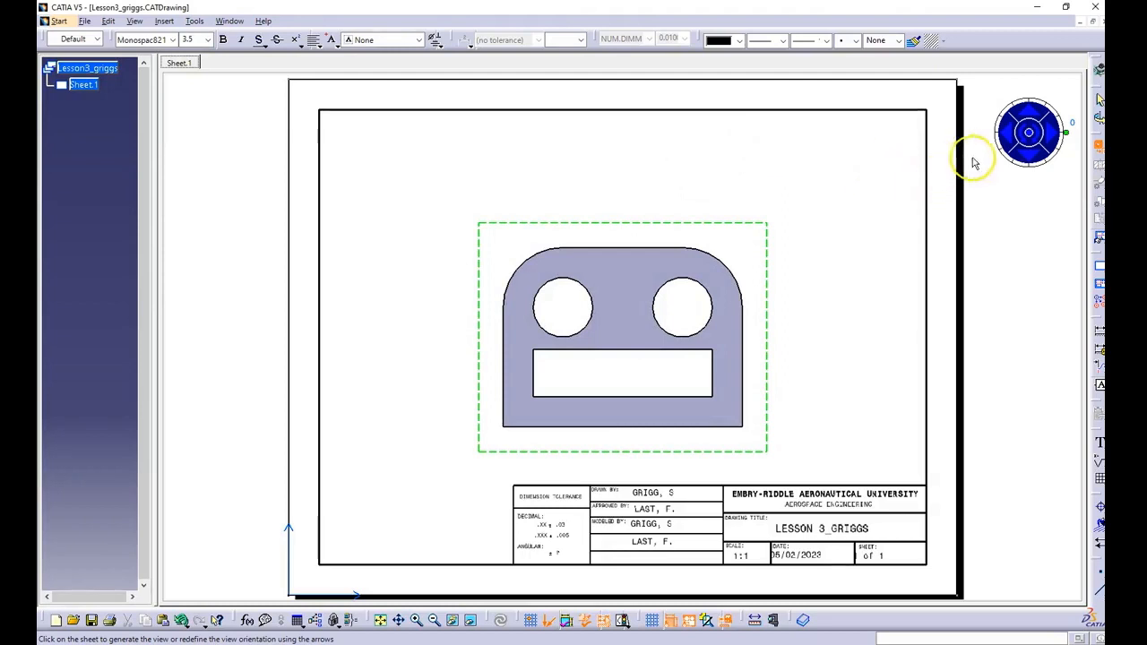
Step: Try turning the front view preview sideways and rotating it in-plane, and return it to its original upright orientation
left_click(1053, 134)
left_click(1052, 134)
left_click(1007, 133)
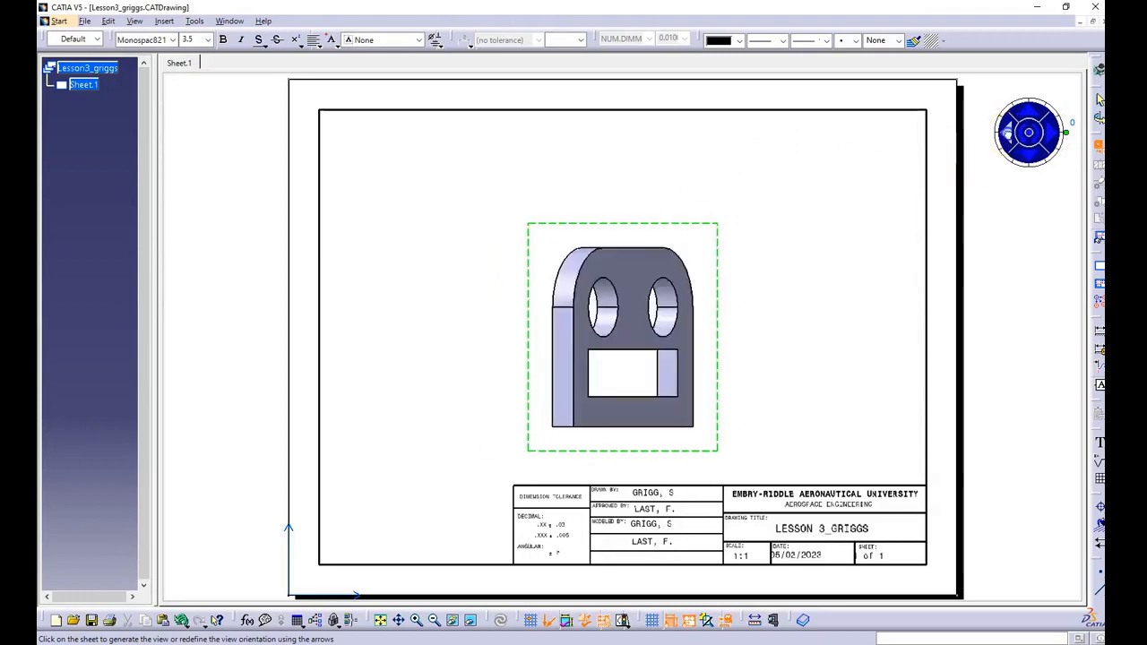
left_click(1007, 133)
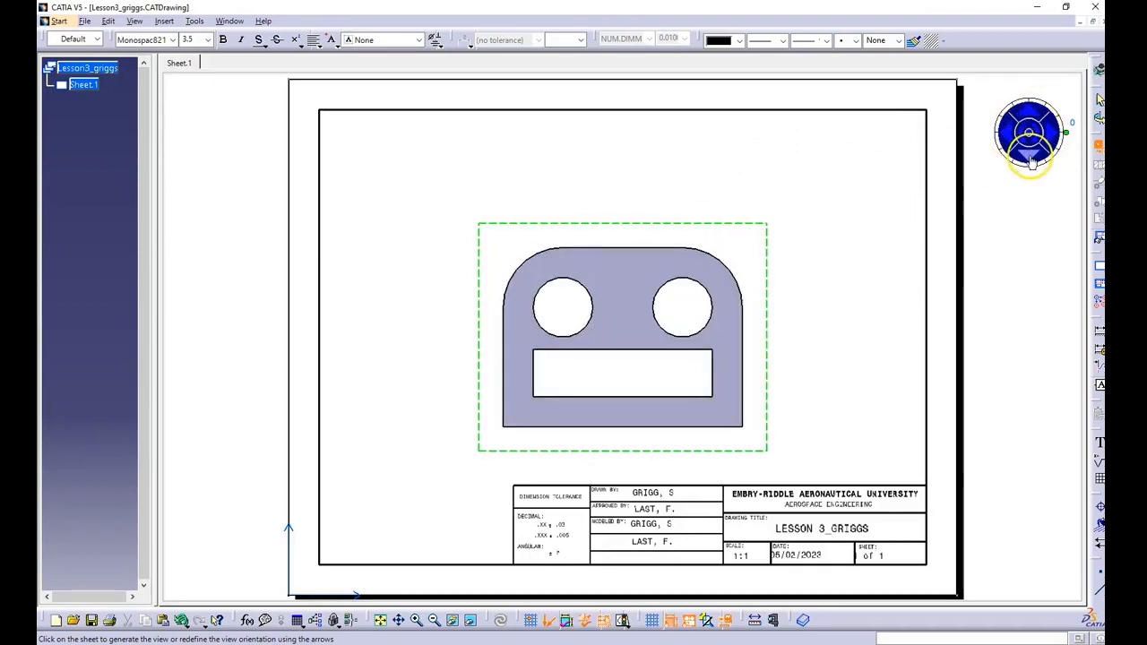
left_click(1033, 146)
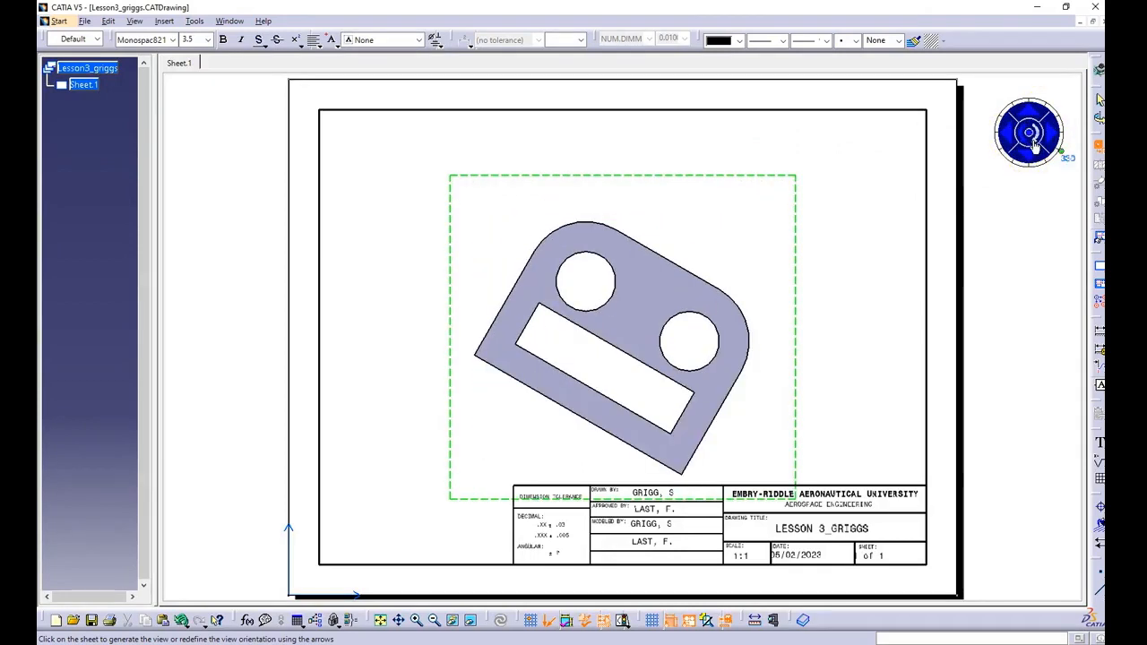
left_click(1025, 147)
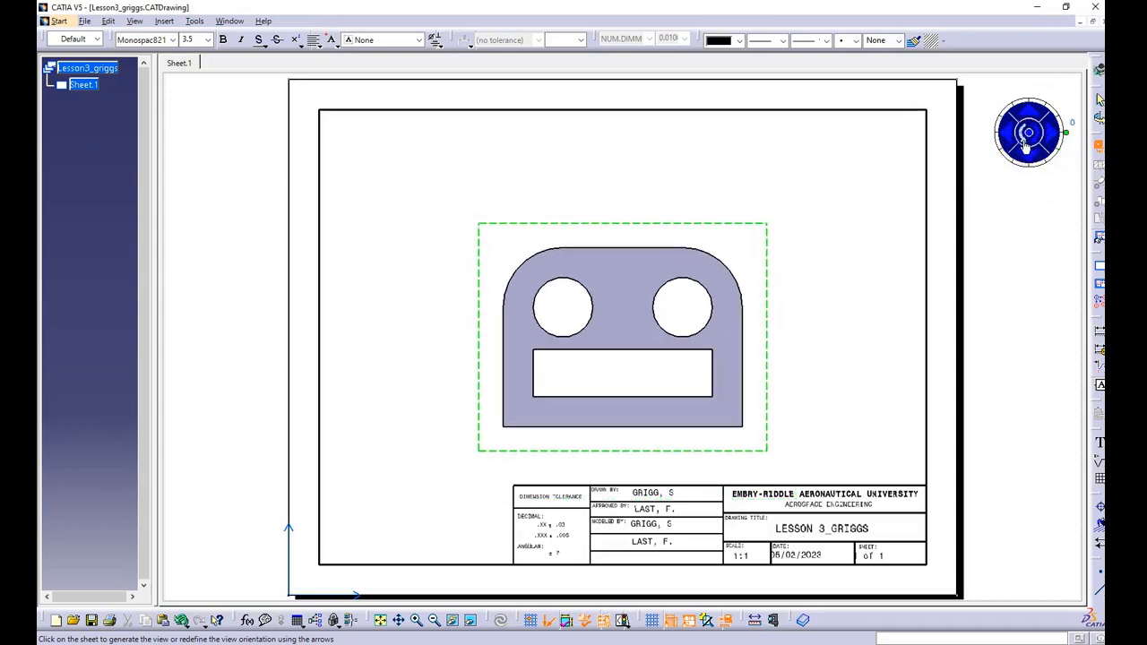
Step: Generate the front view in its upright orientation and shift it toward the left side of the drawing sheet
left_click(776, 339)
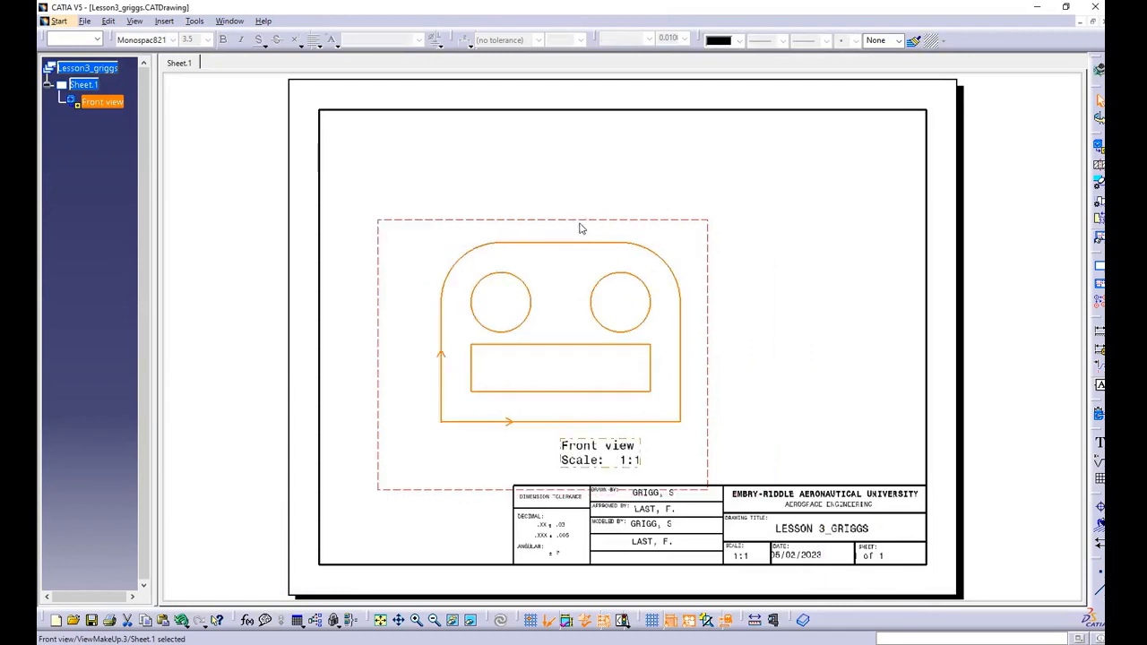
left_click_drag(589, 225, 547, 223)
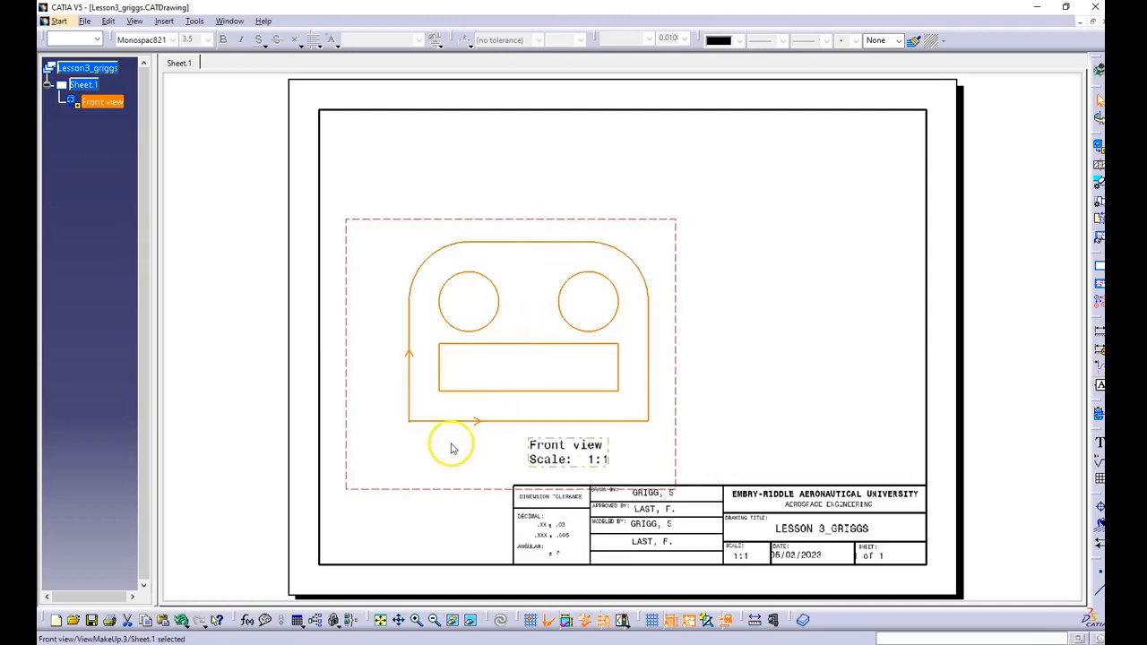
left_click(411, 508)
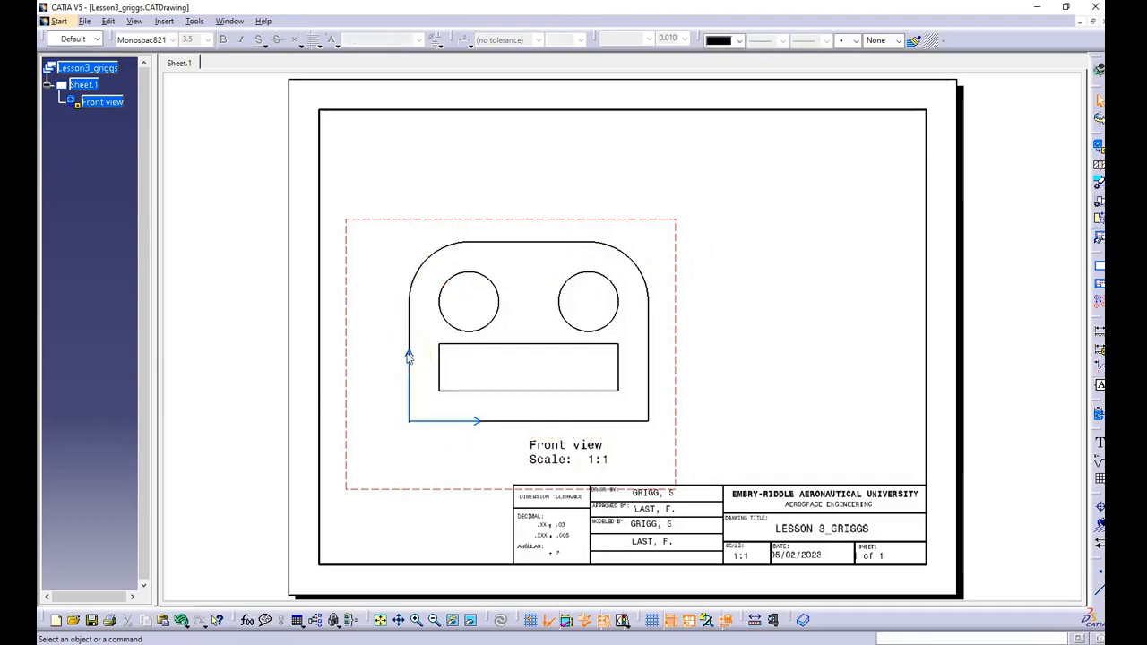
Step: Hide the vertical and horizontal axis arrows of the front view
left_click(407, 358)
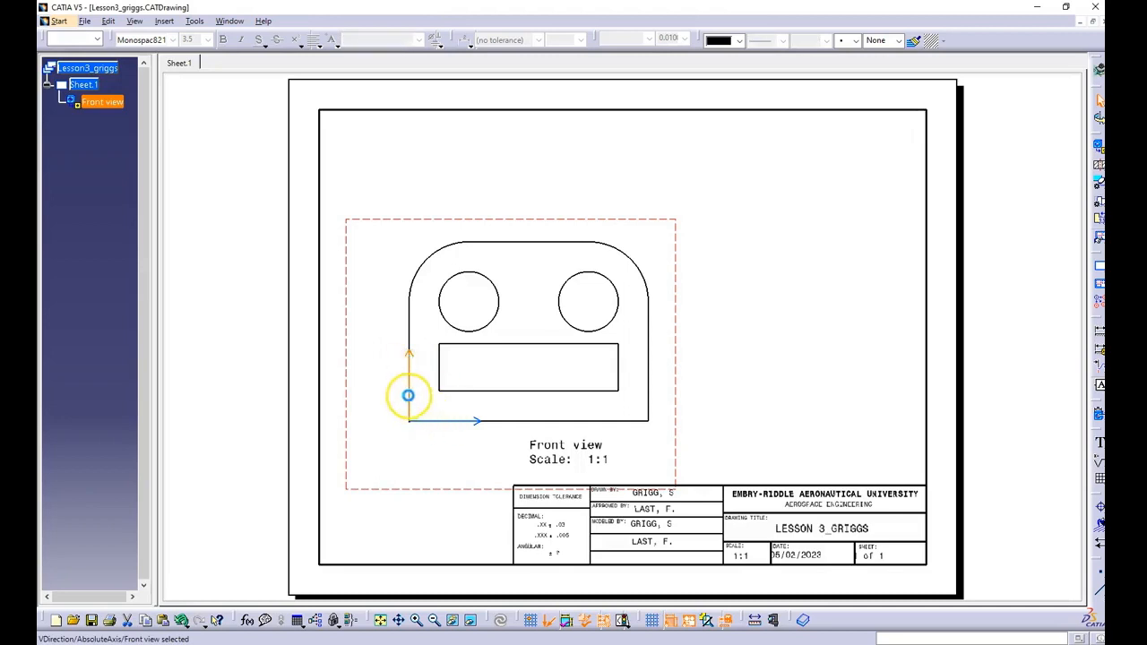
right_click(408, 395)
left_click(452, 545)
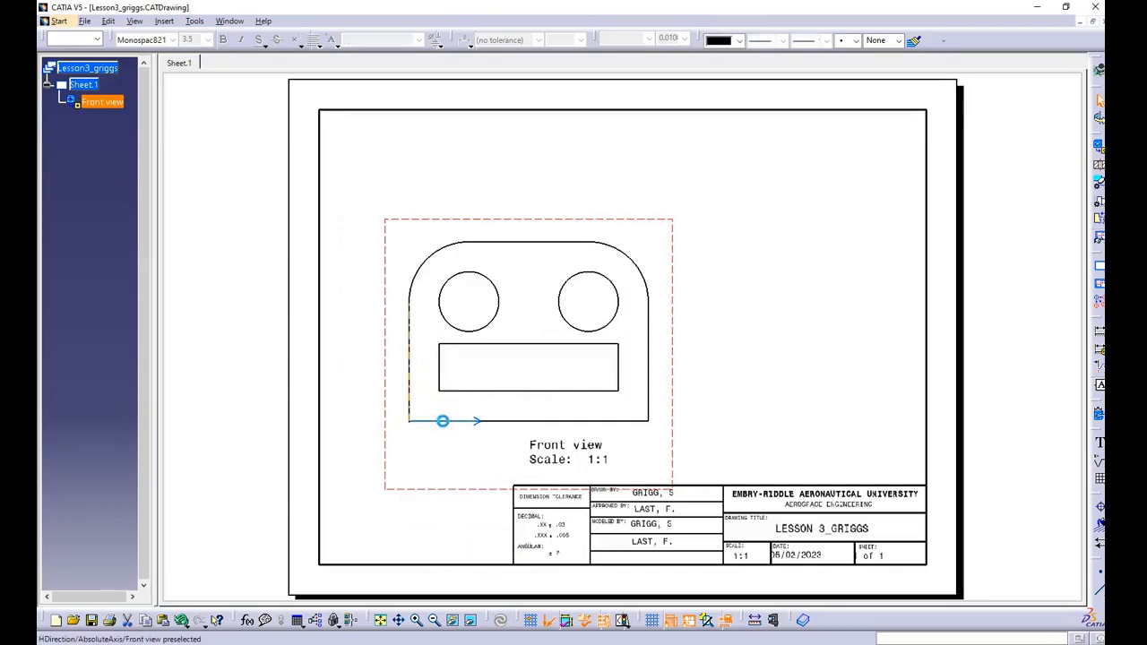
right_click(442, 421)
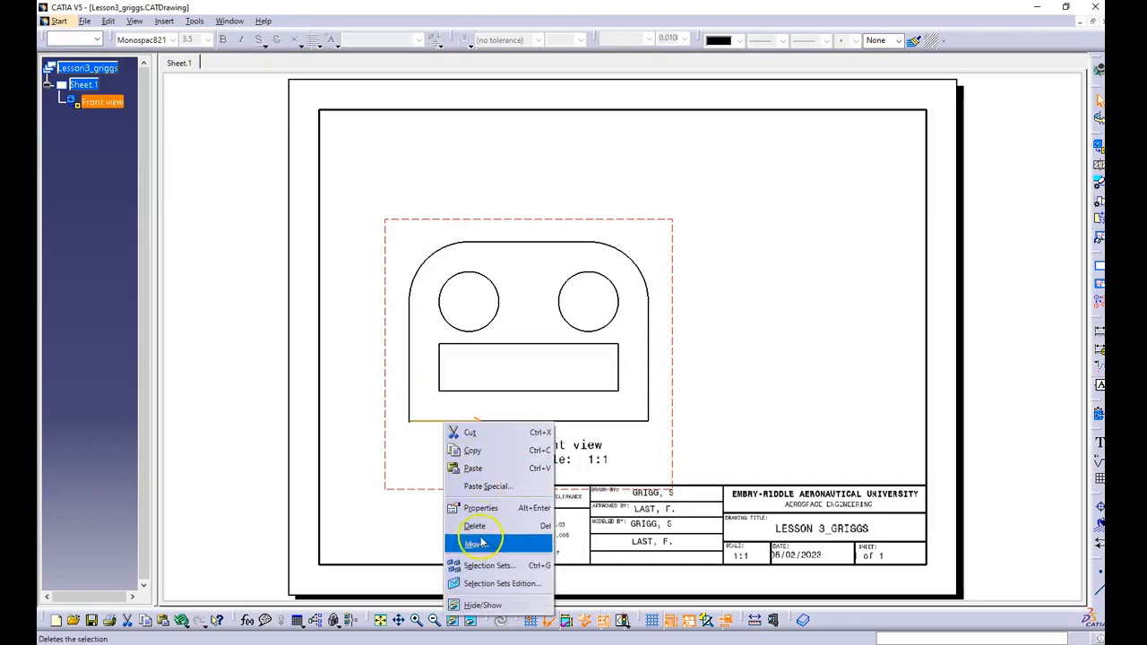
left_click(482, 606)
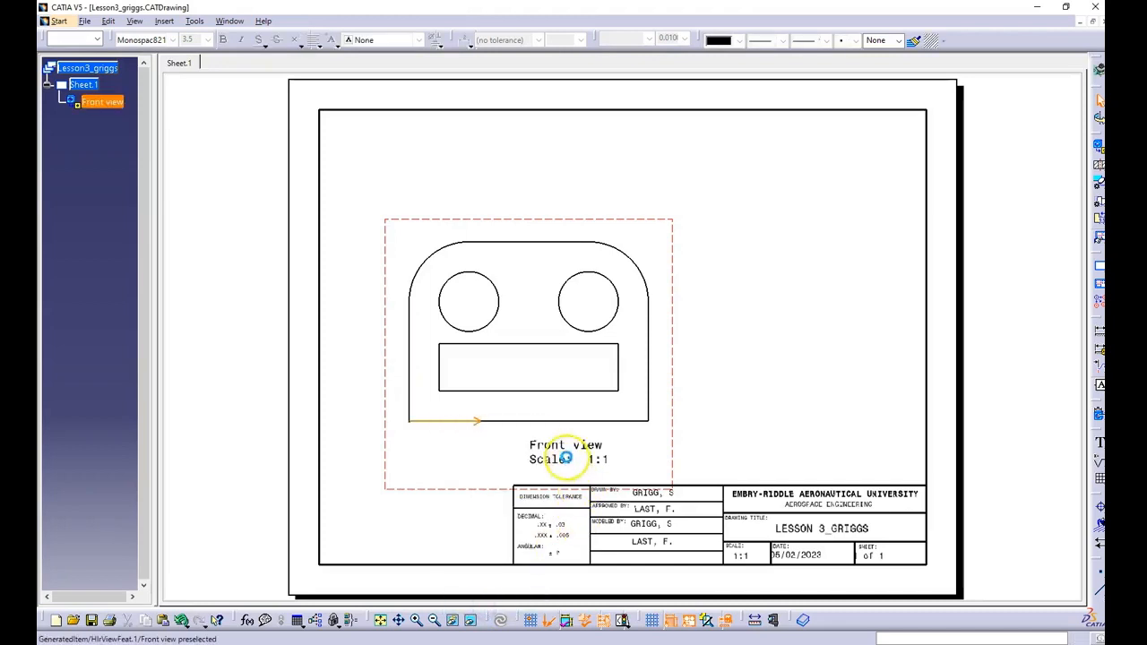
Step: Delete the front view's name and scale label and move the view down to the sheet's lower left, just above the title block
left_click(557, 454)
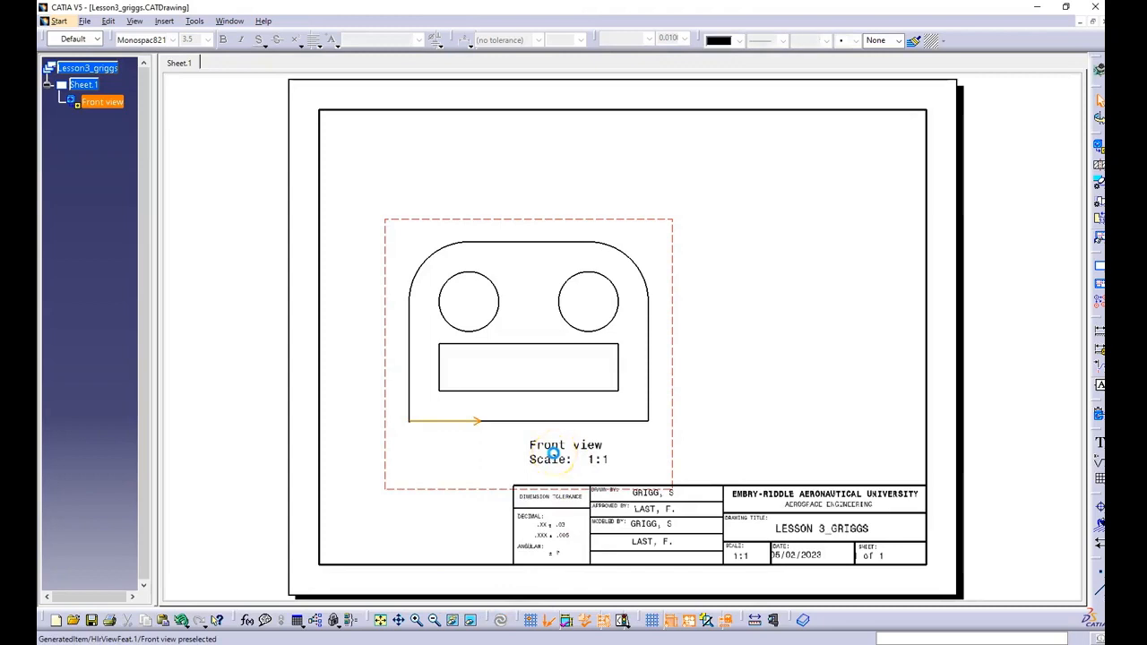
left_click(535, 447)
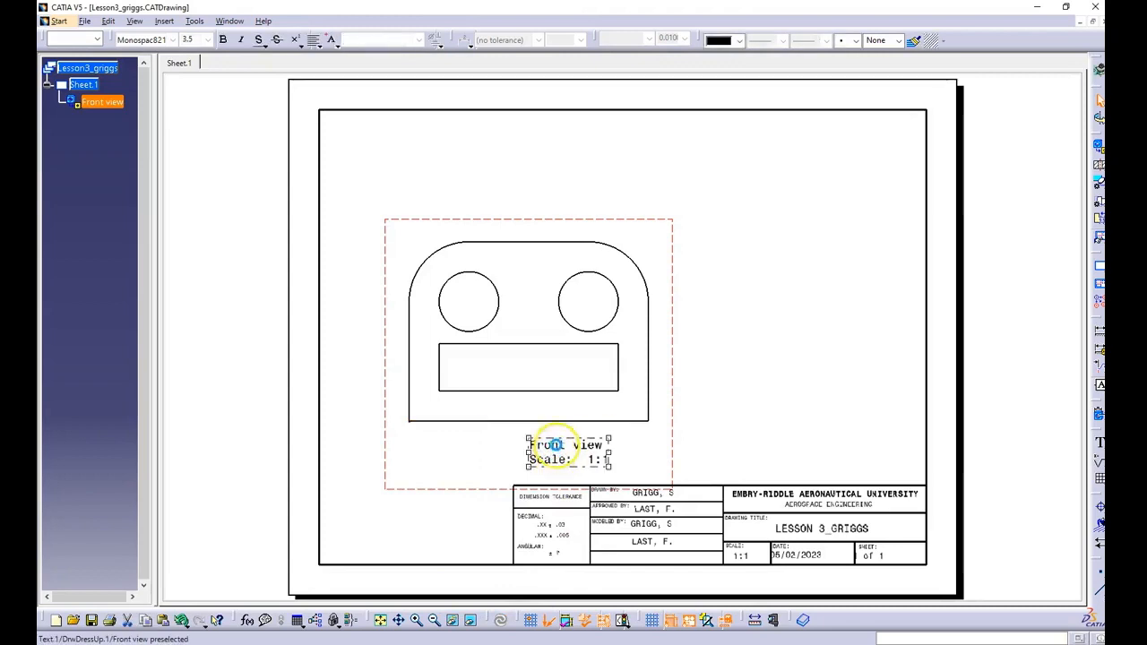
left_click(551, 440)
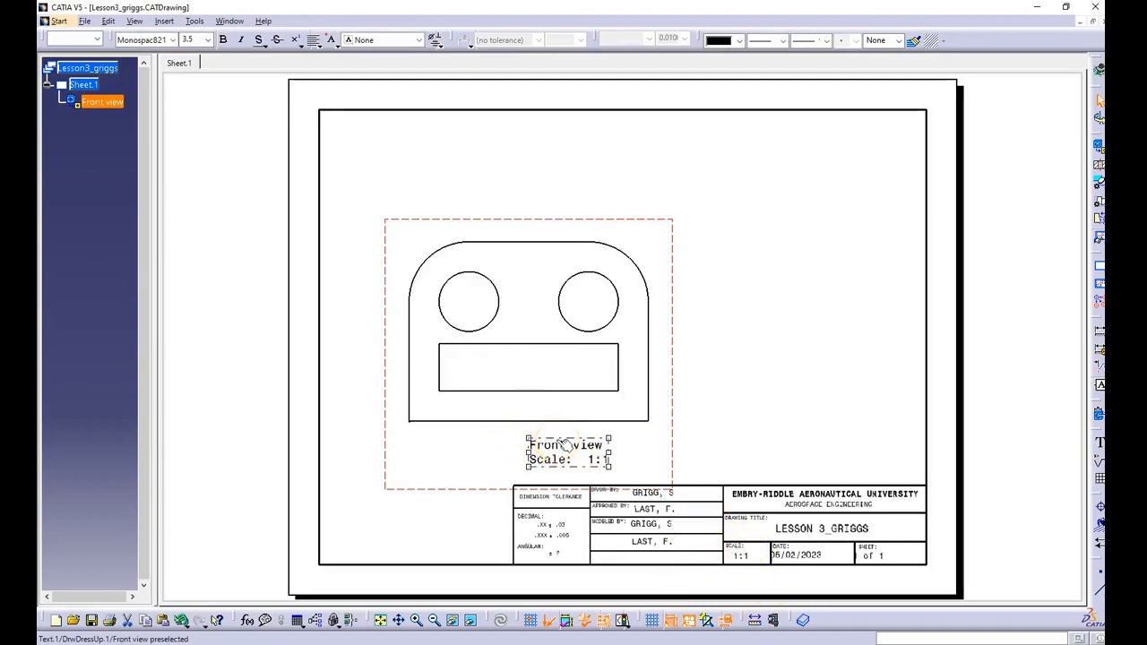
key("Delete")
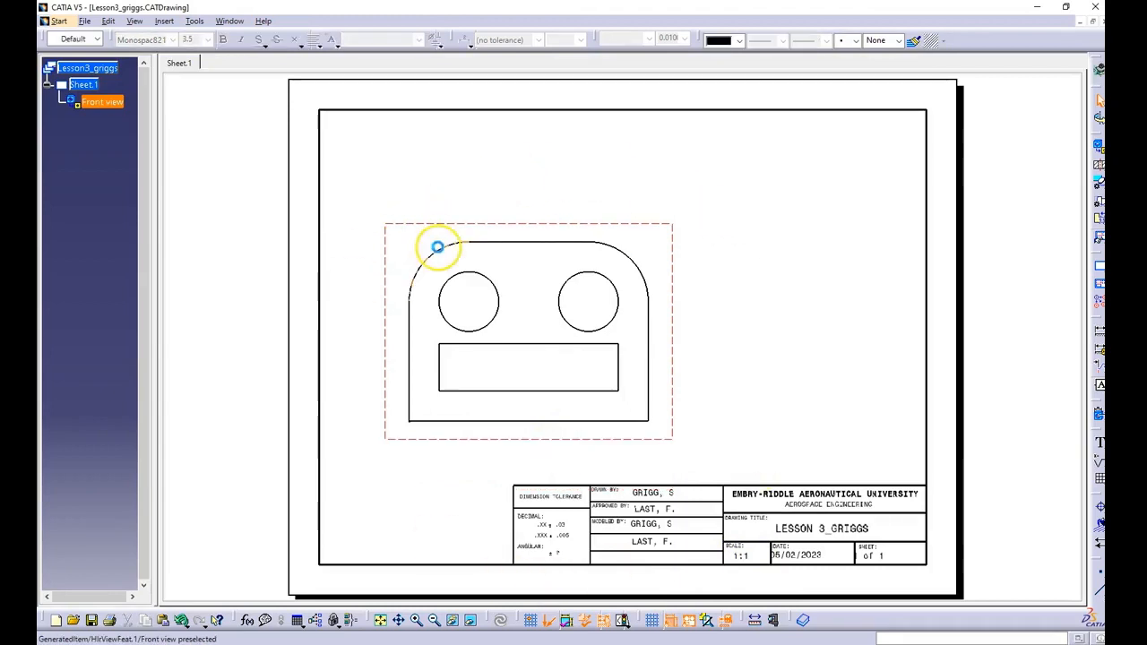
left_click(479, 225)
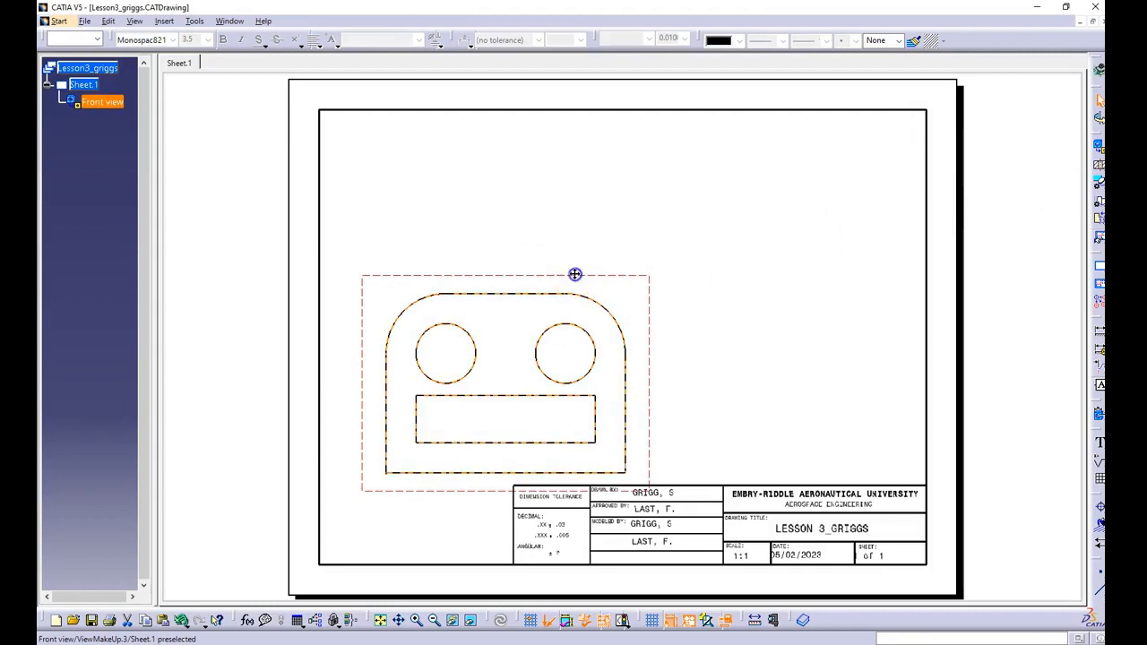
left_click_drag(576, 272, 579, 253)
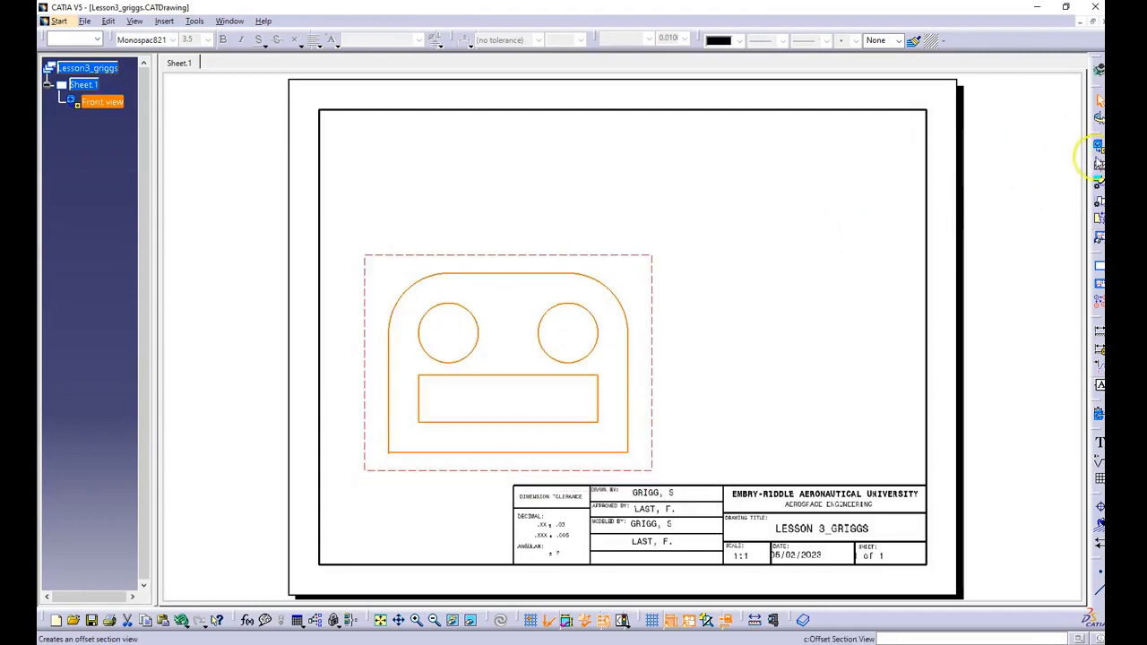
Step: Project a top view above the front view and a right view to its right
left_click(1099, 146)
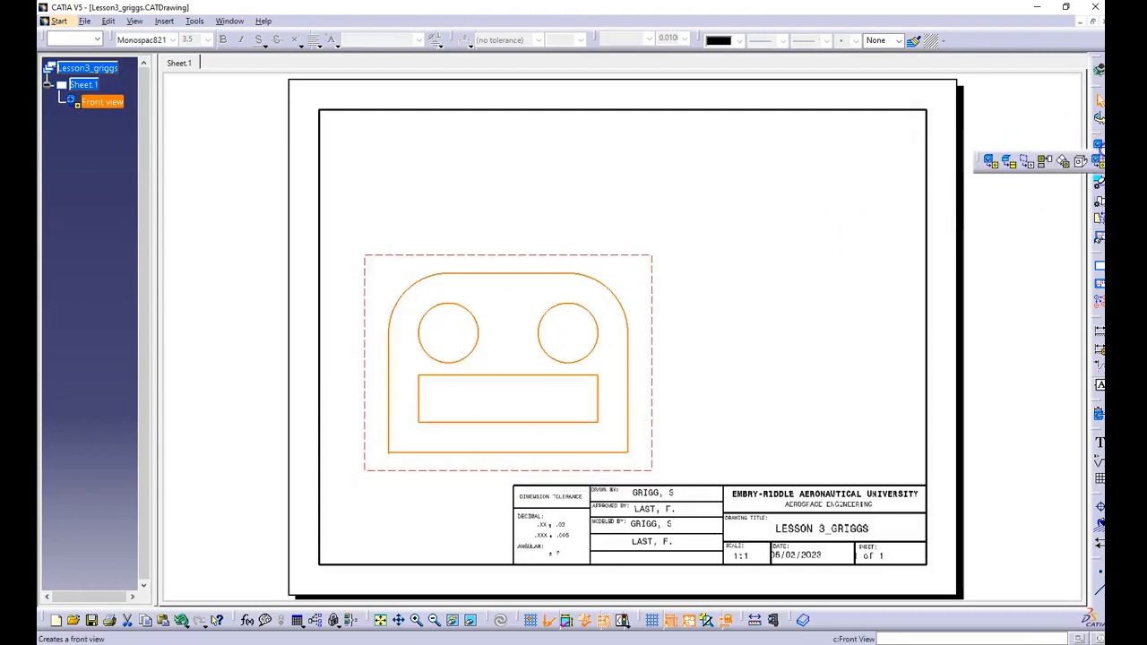
left_click(1045, 163)
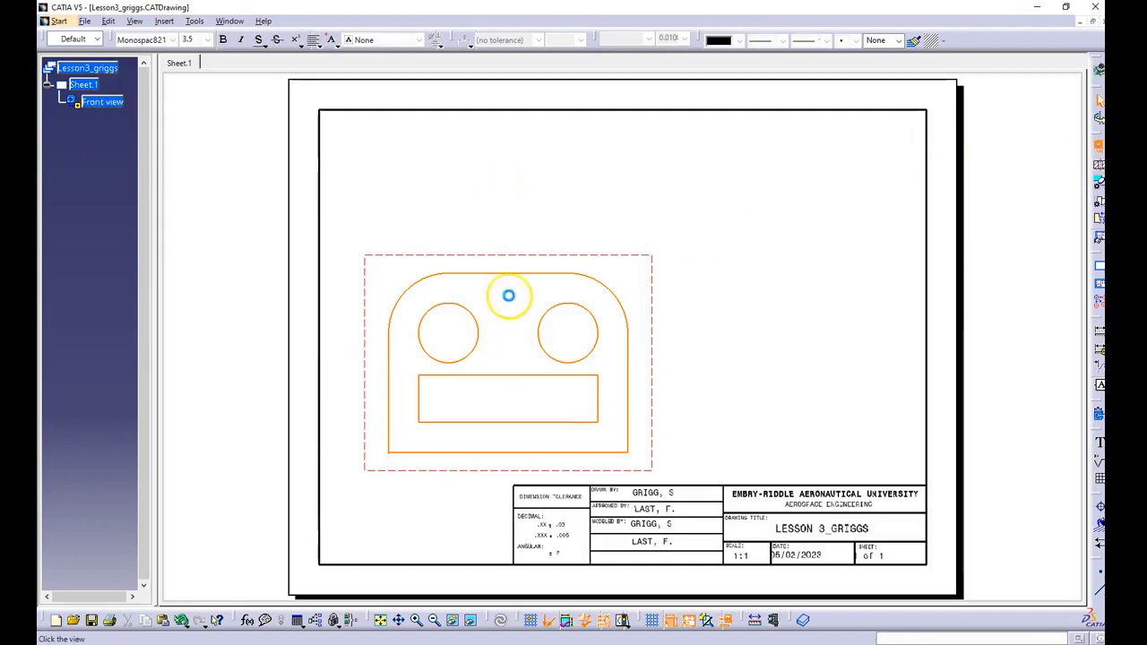
left_click(505, 178)
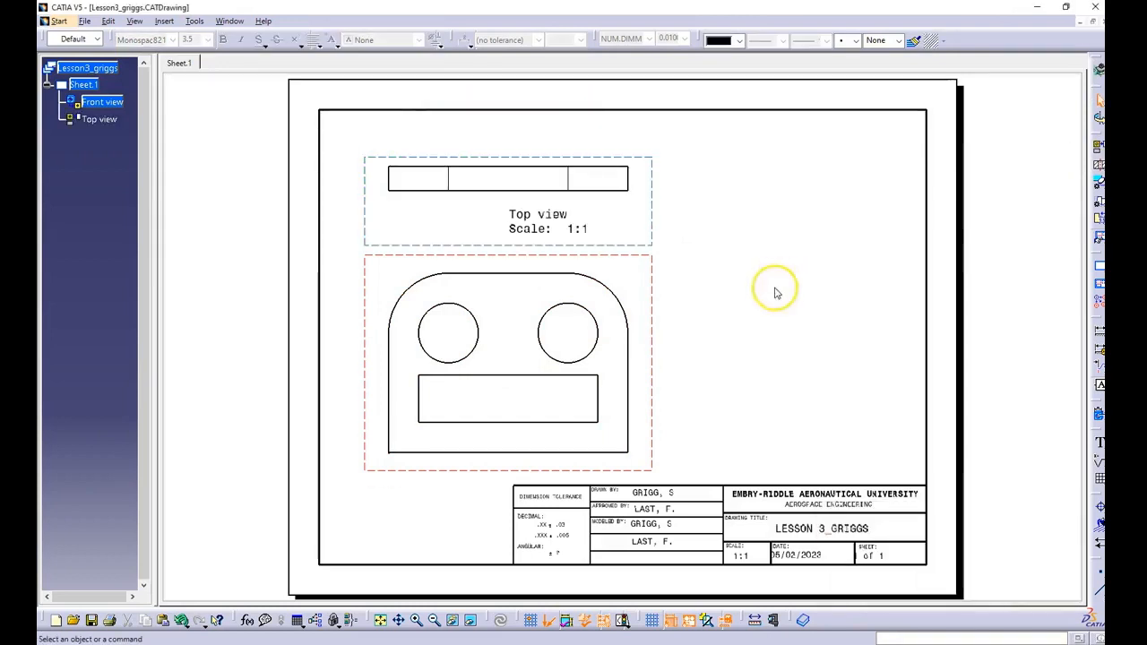
left_click(658, 384)
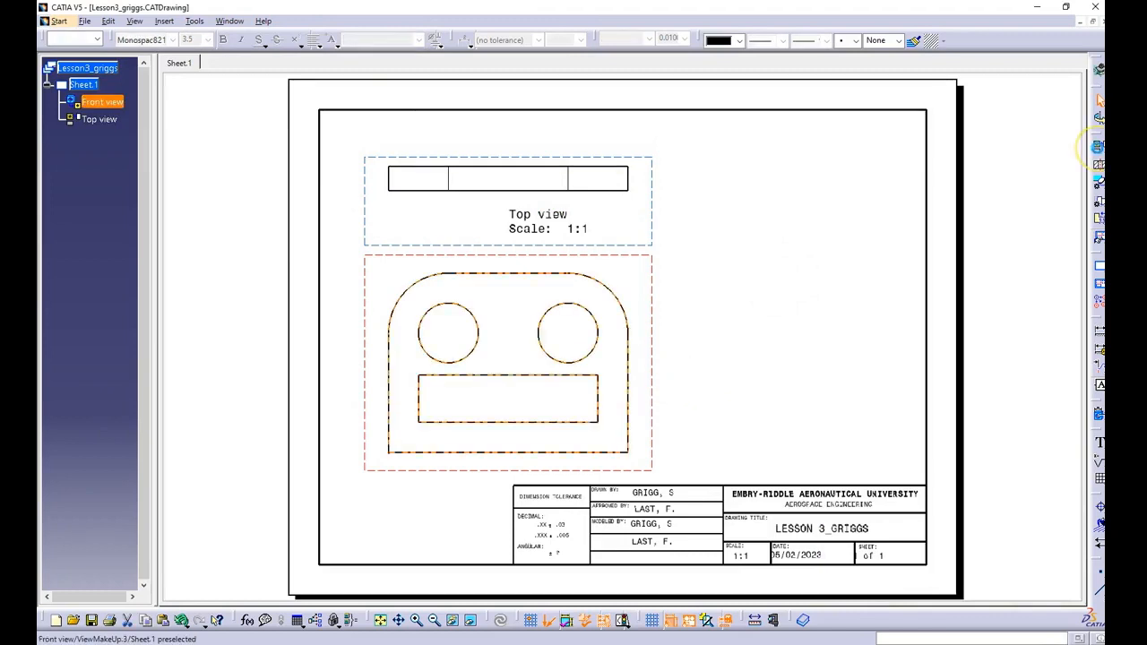
left_click(1098, 146)
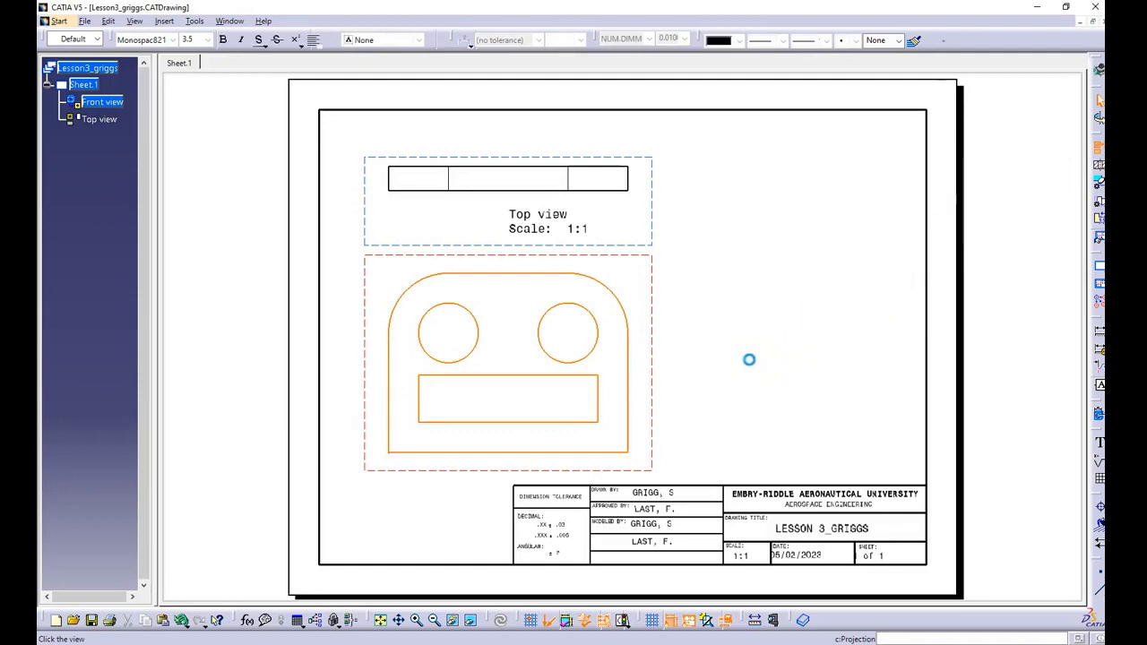
left_click(743, 361)
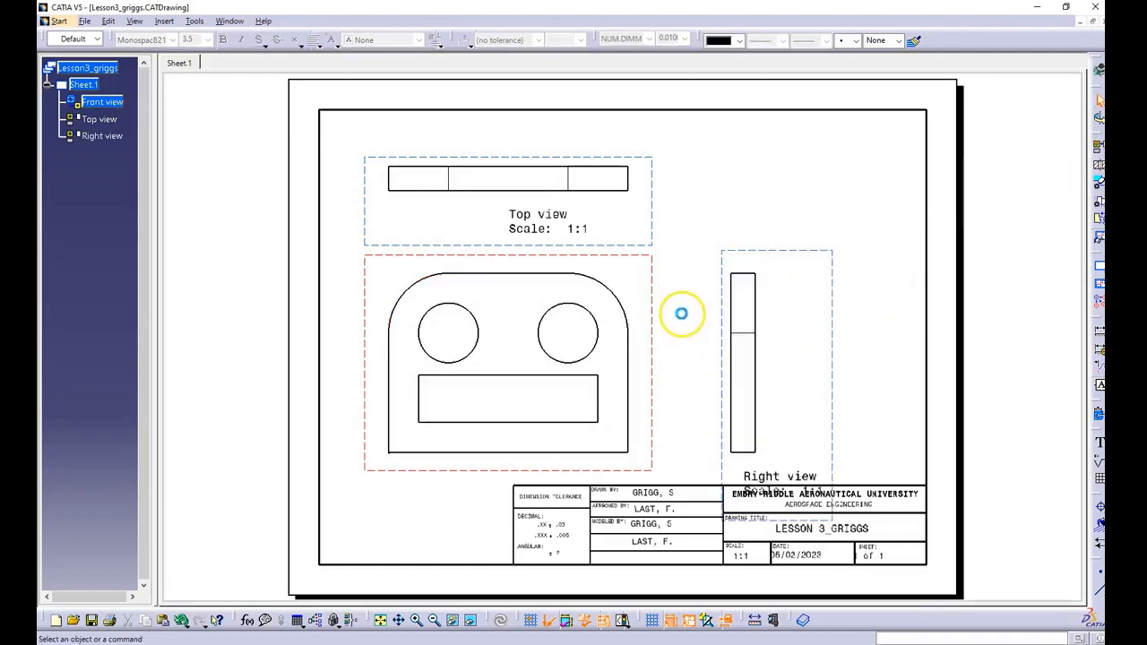
Step: Delete the name and scale labels of the top view and the right view
left_click(547, 227)
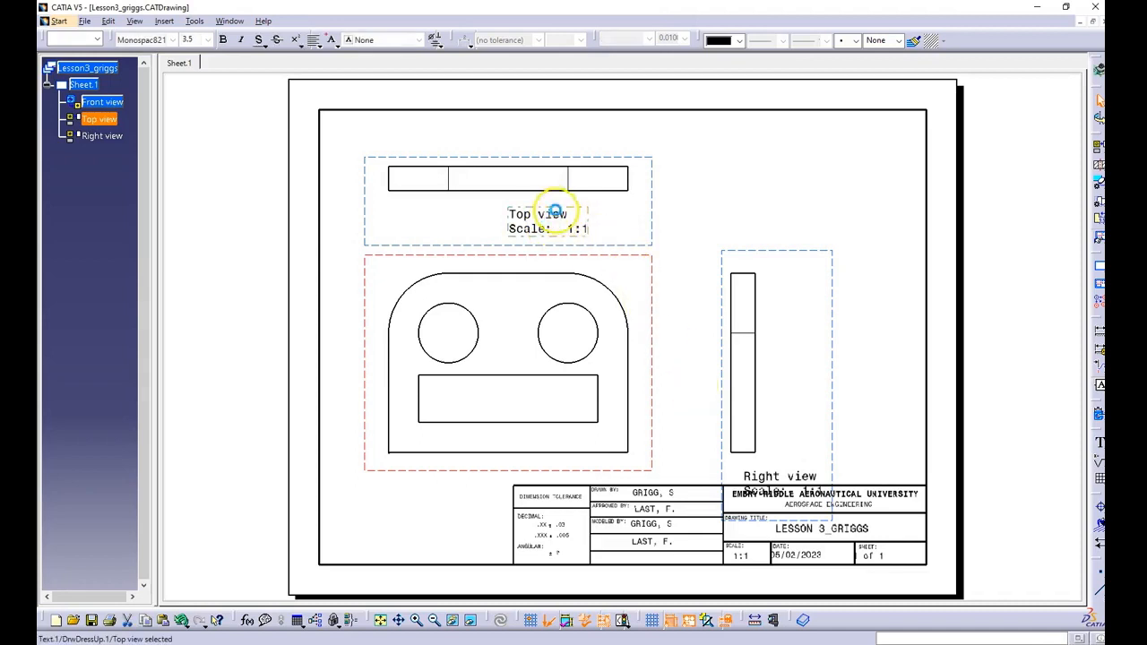
left_click(751, 475, "ctrl")
key("Delete")
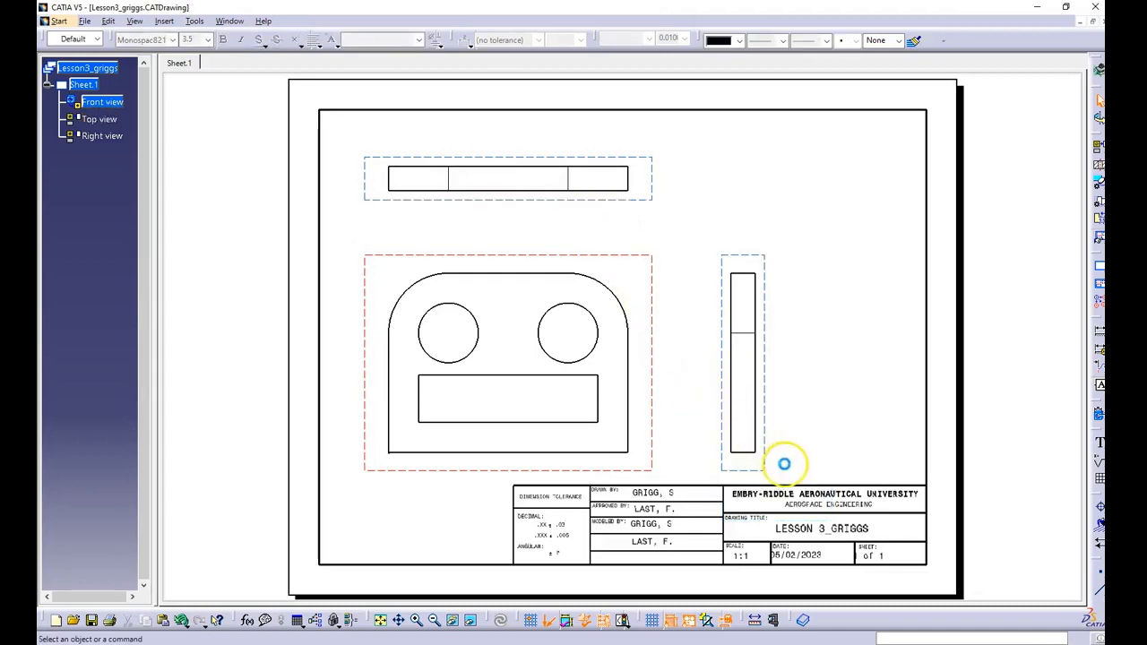
left_click(957, 170)
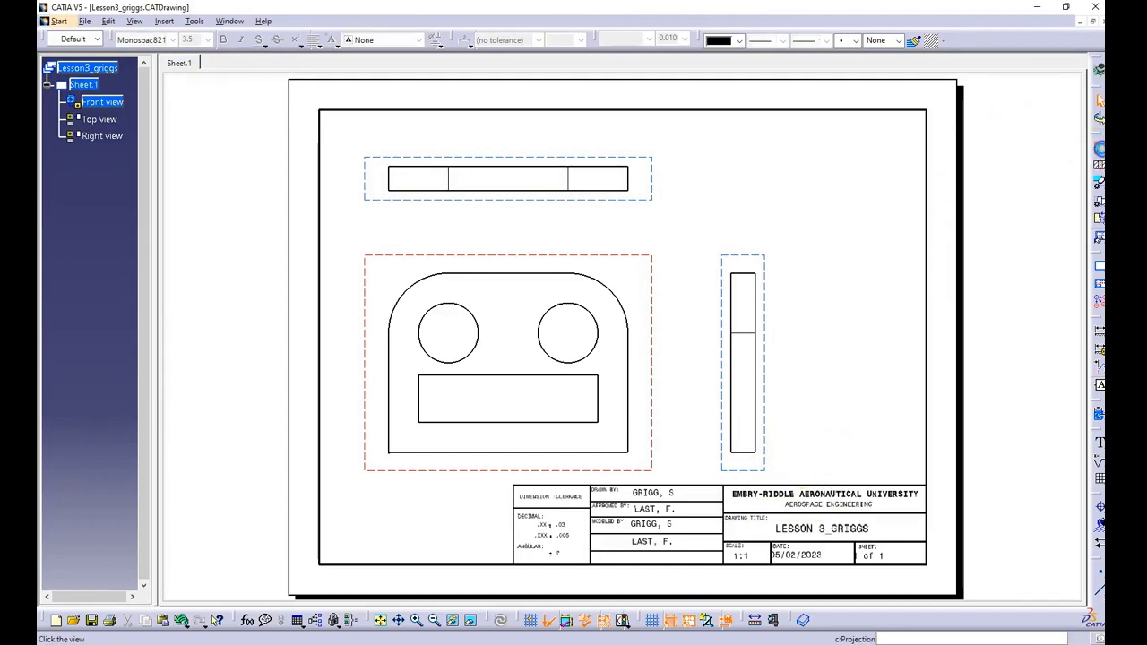
Step: Create an isometric view from the Lesson3 part in its standard isometric orientation and generate it at the sheet's right edge
left_click(1099, 148)
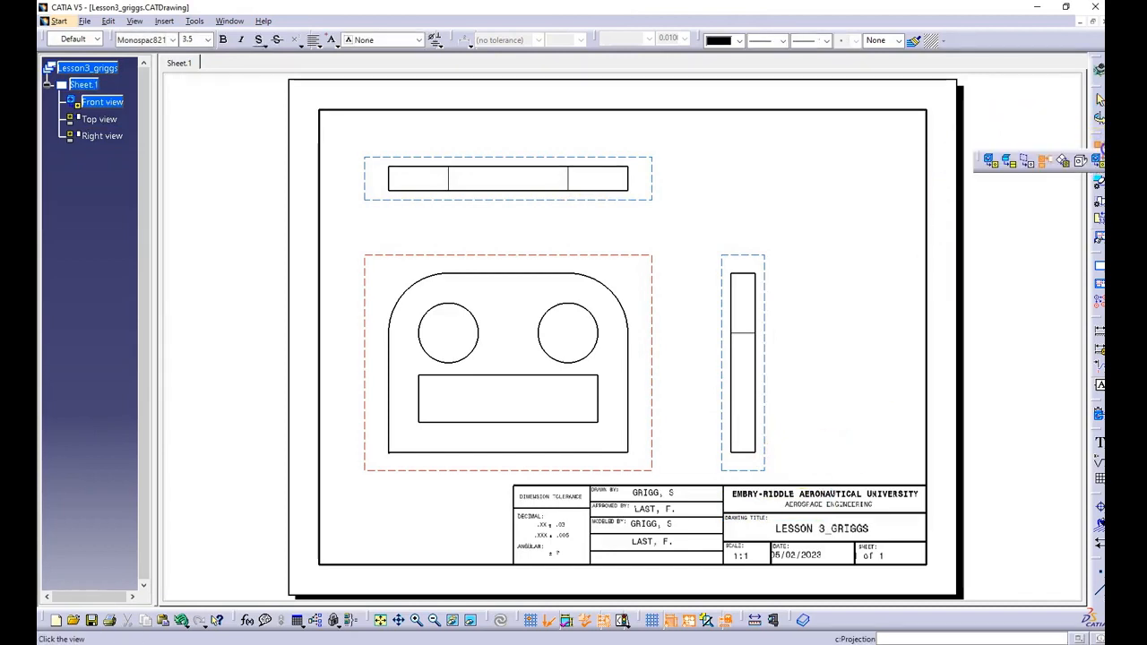
left_click(1081, 160)
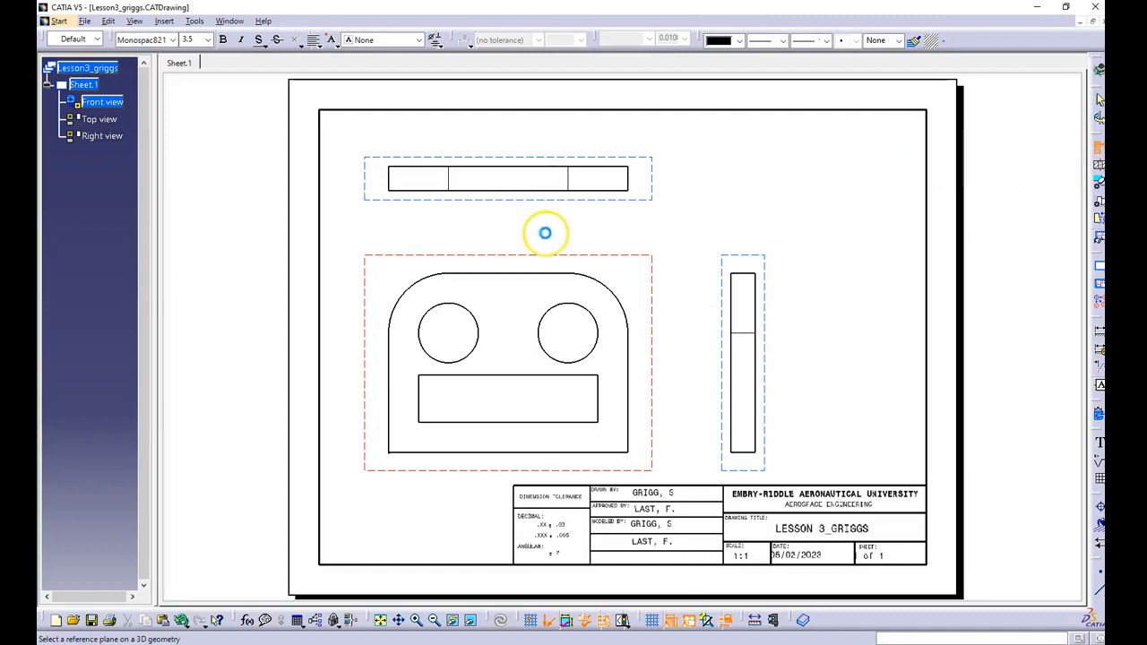
left_click(231, 21)
left_click(272, 116)
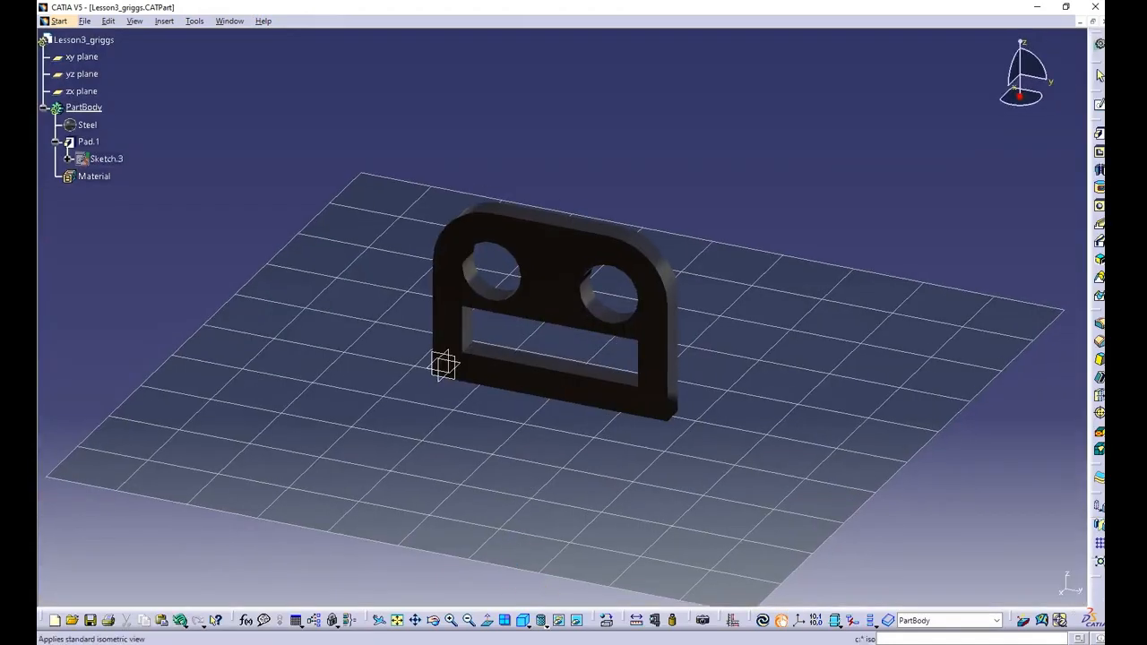
left_click(528, 630)
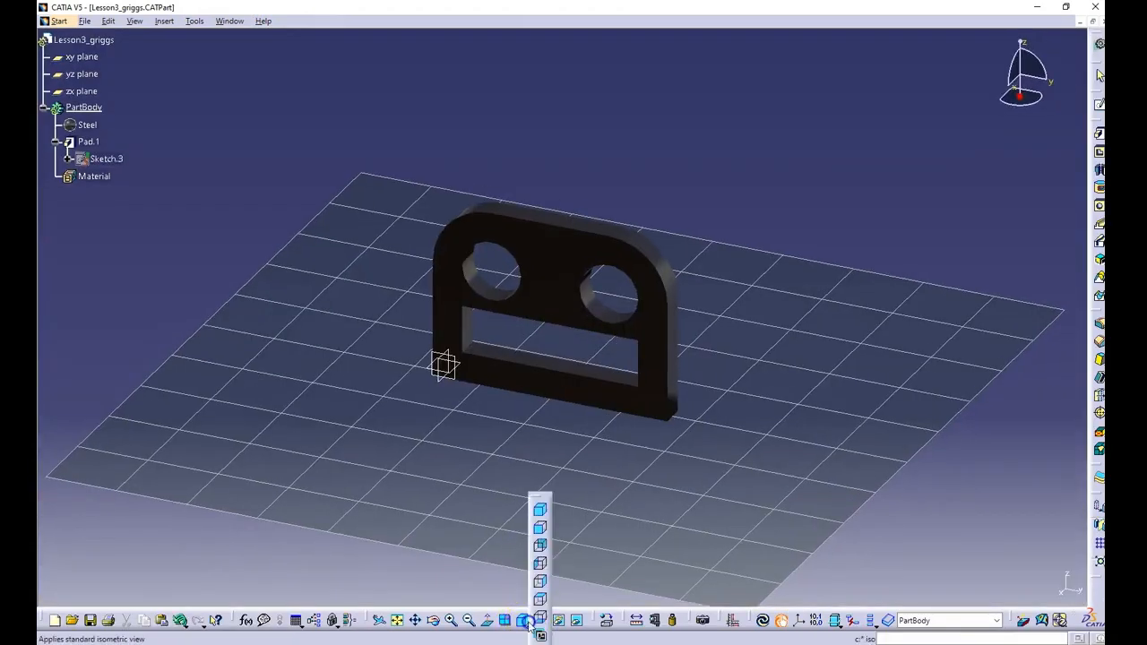
left_click(540, 514)
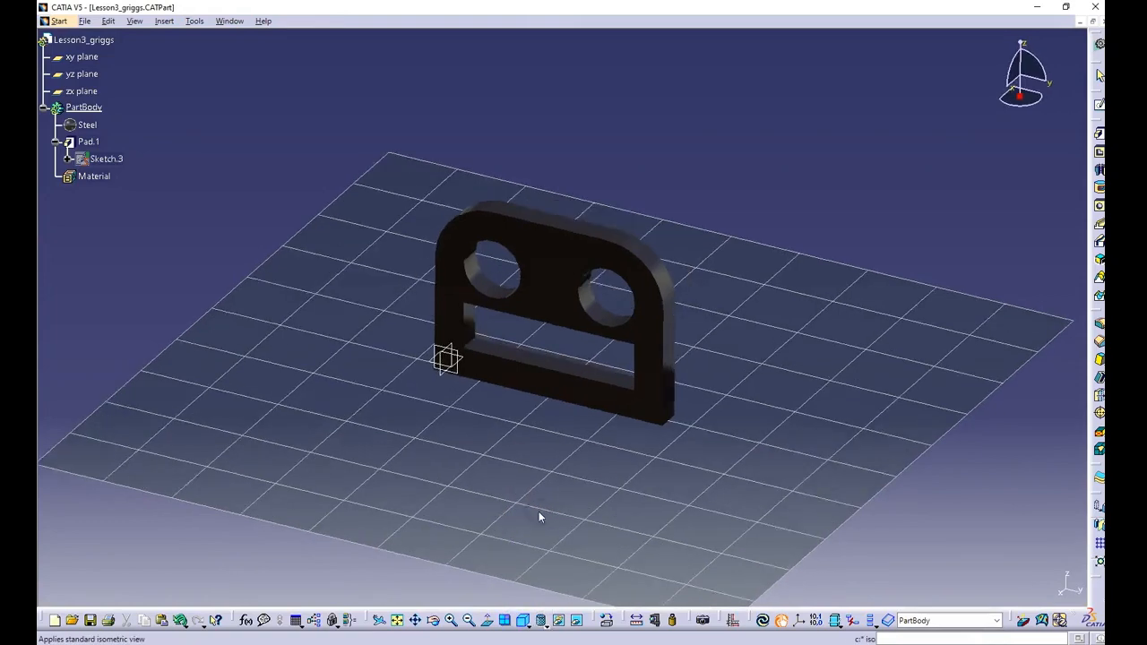
left_click(544, 295)
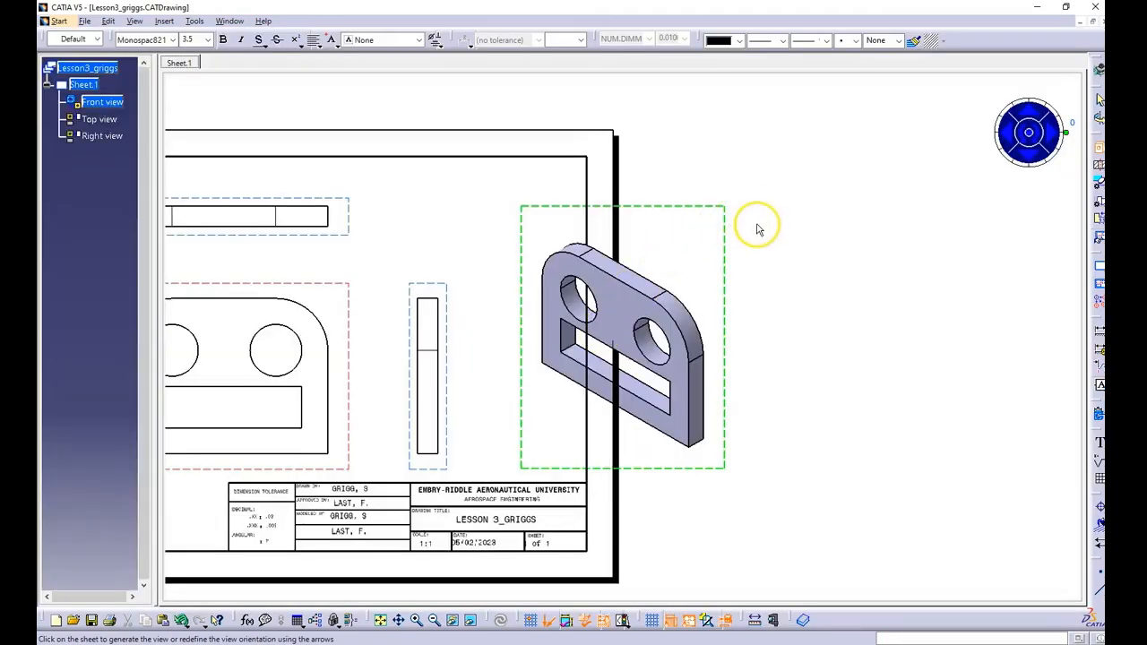
left_click(661, 434)
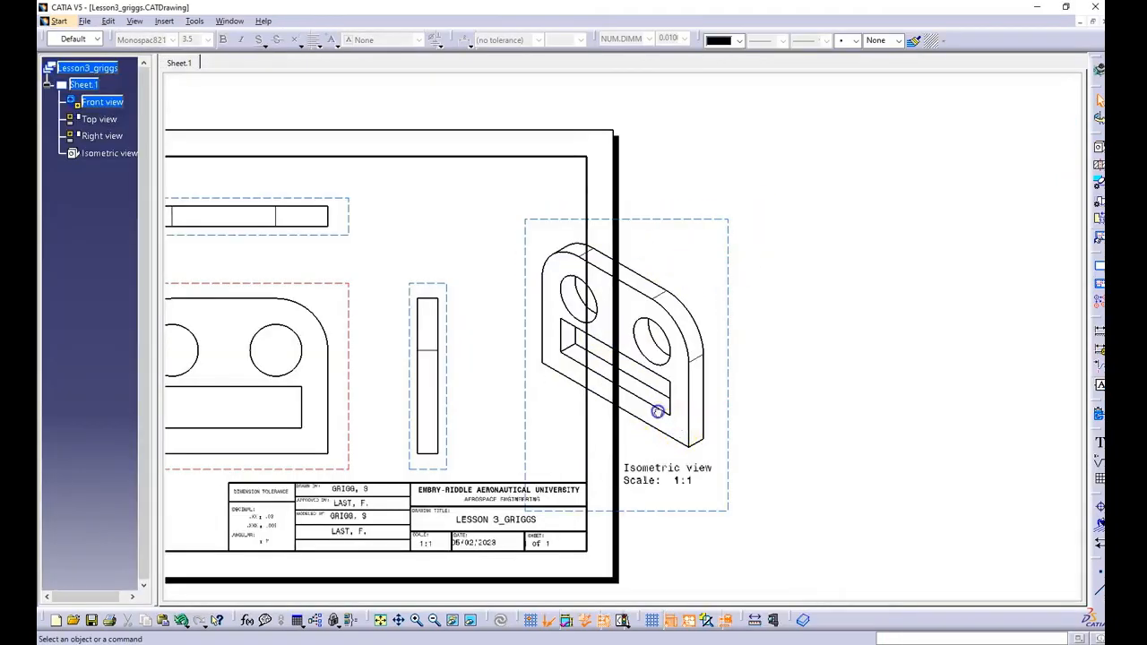
Step: Move the isometric view to the sheet's upper right corner and delete its name and scale label
left_click(525, 326)
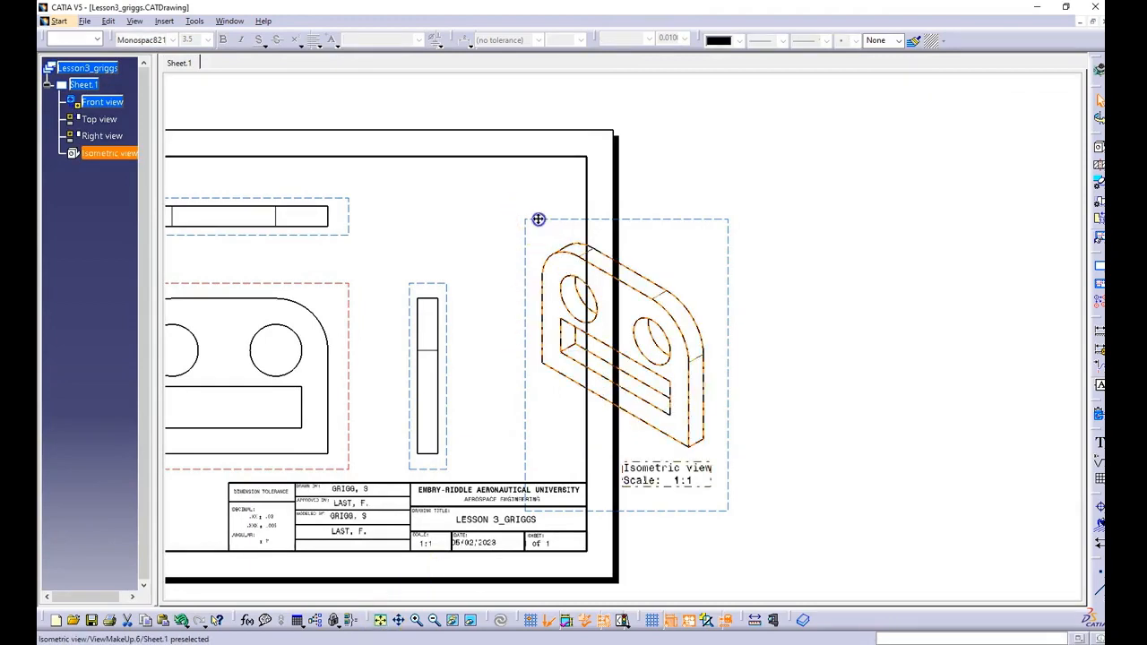
mouse_move(538, 219)
left_mouse_down()
mouse_move(440, 169)
mouse_move(415, 125)
left_mouse_up()
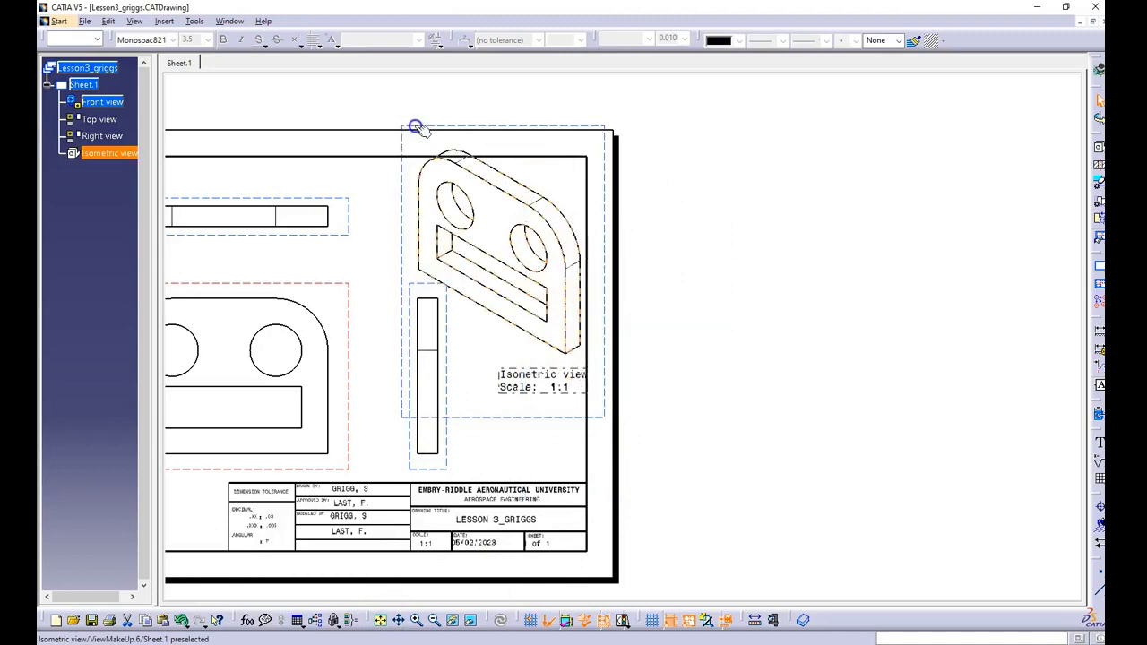
left_click(380, 619)
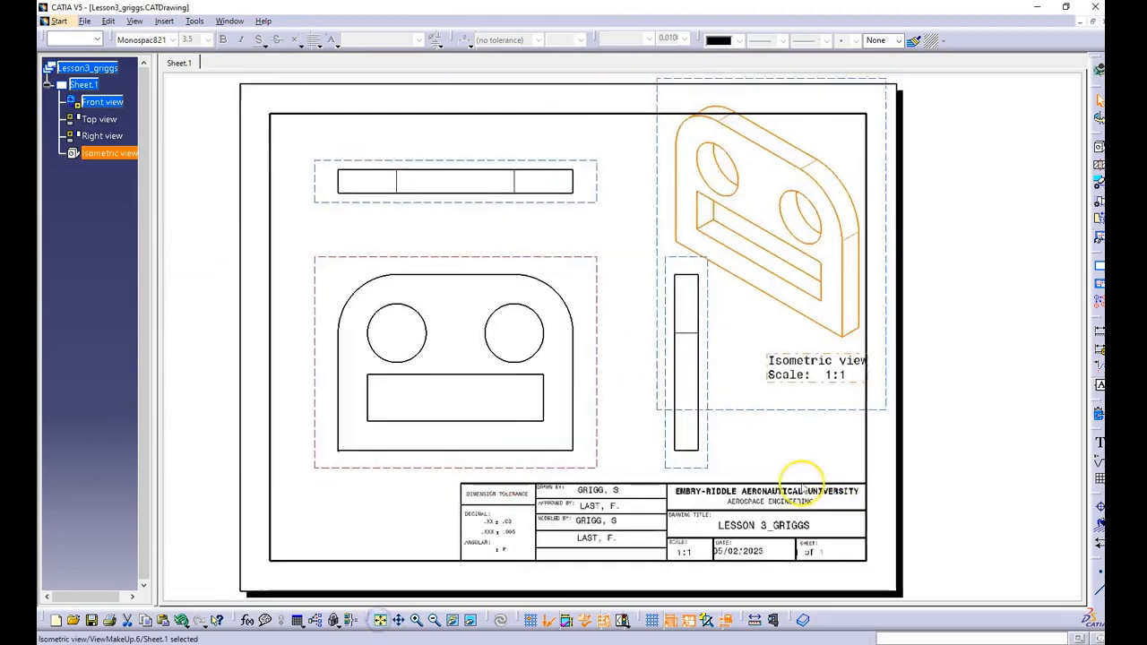
left_click(858, 363)
key("Delete")
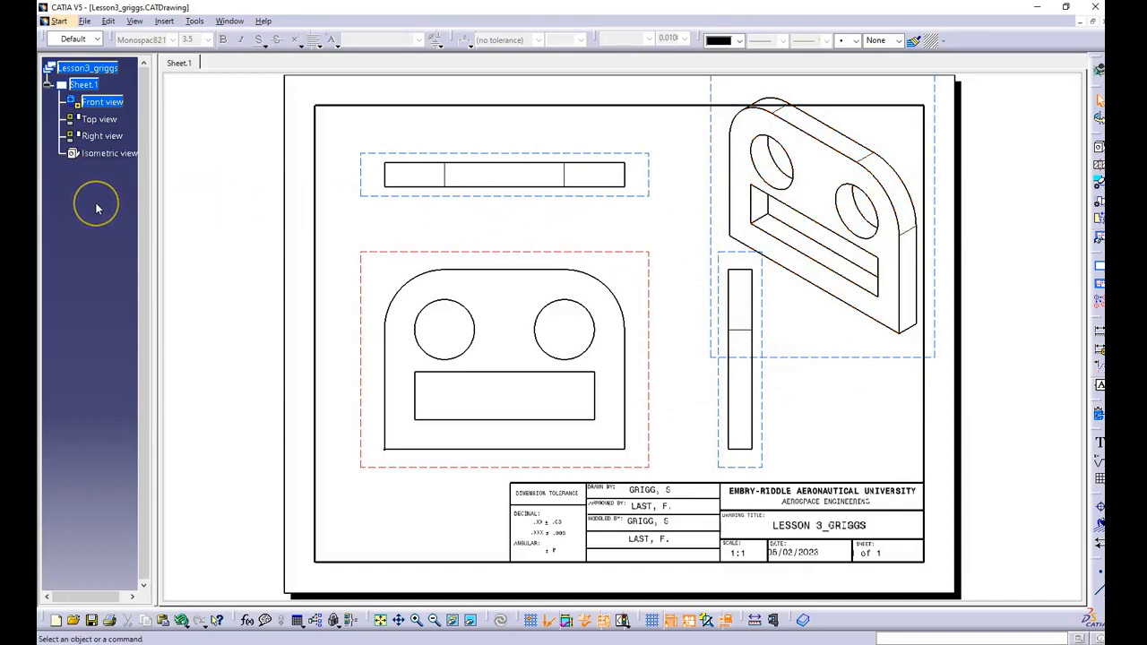
Step: Set the isometric view's scale to 1:2
right_click(101, 155)
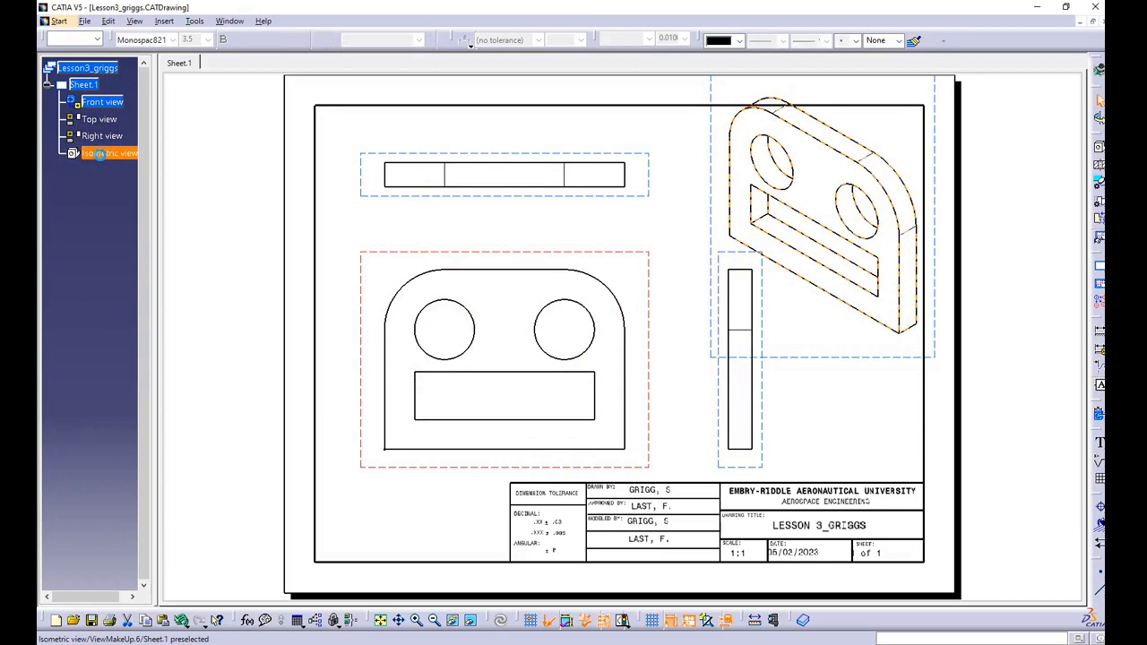
right_click(106, 156)
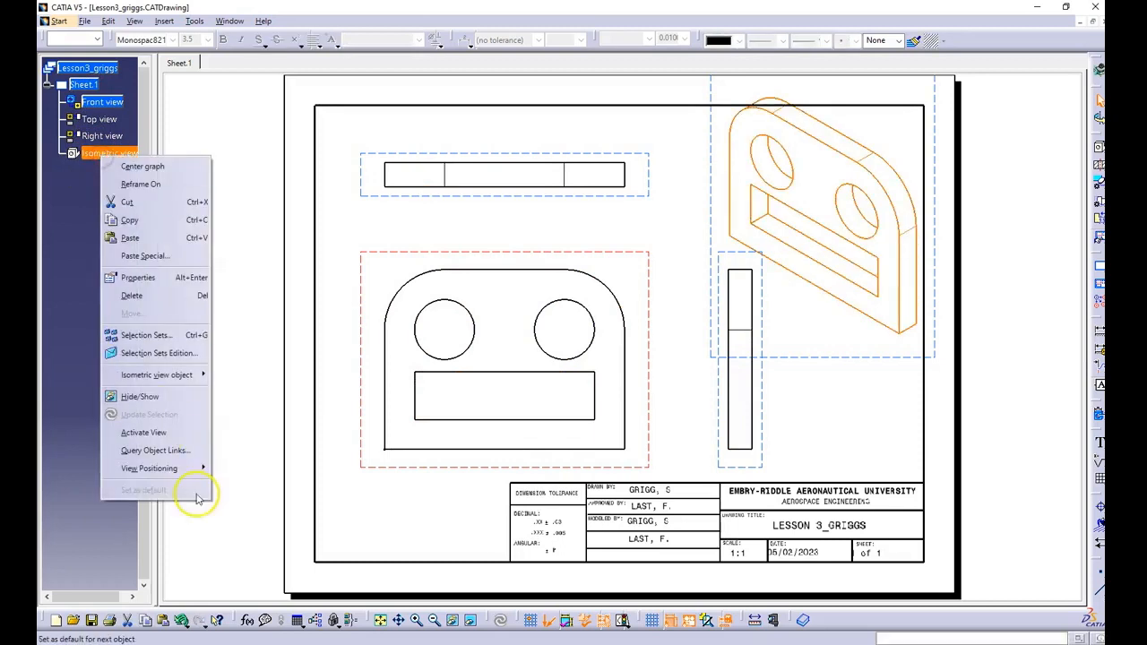
left_click(148, 277)
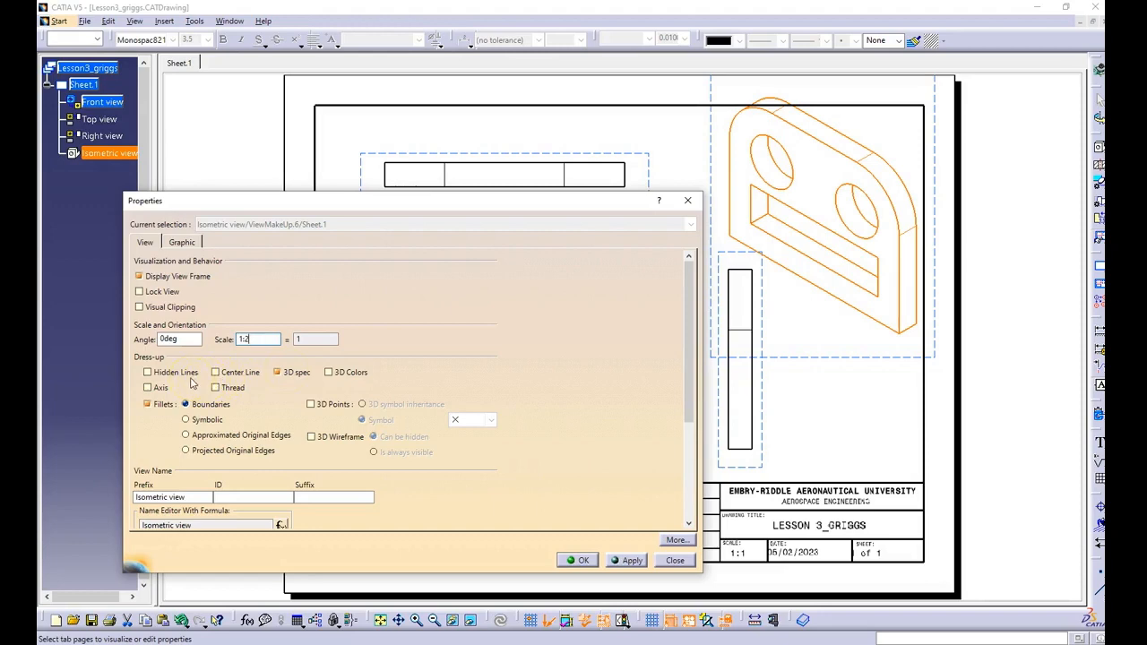
left_click(583, 561)
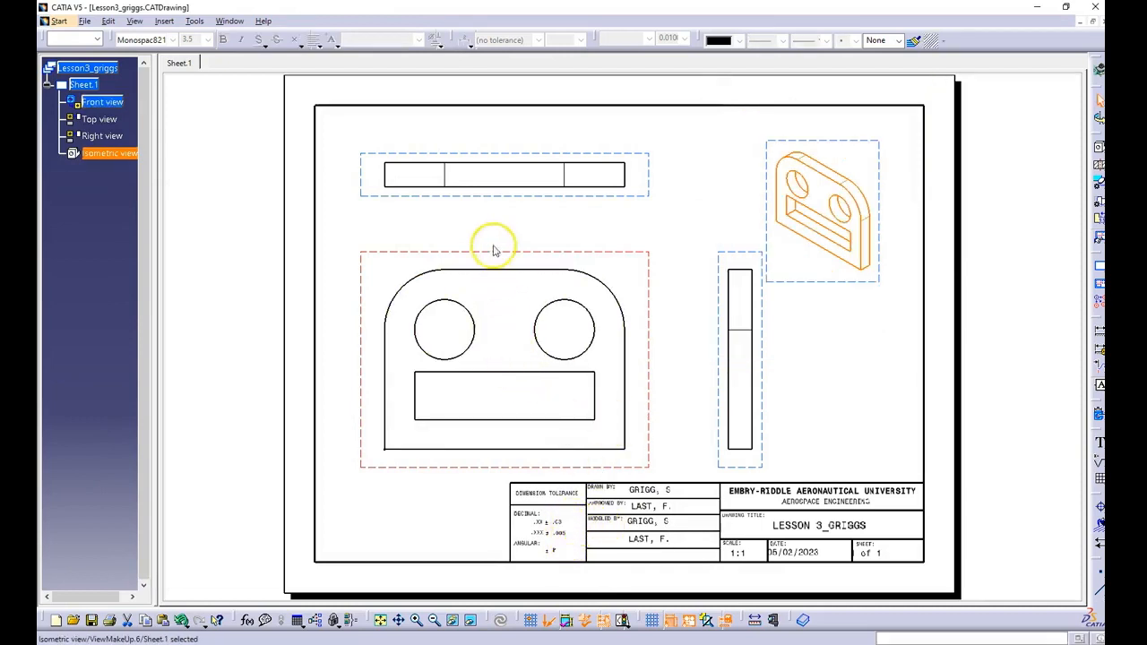
Step: Show hidden lines, center lines and axes and turn off fillet display for the front, top and right views together
left_click(423, 249)
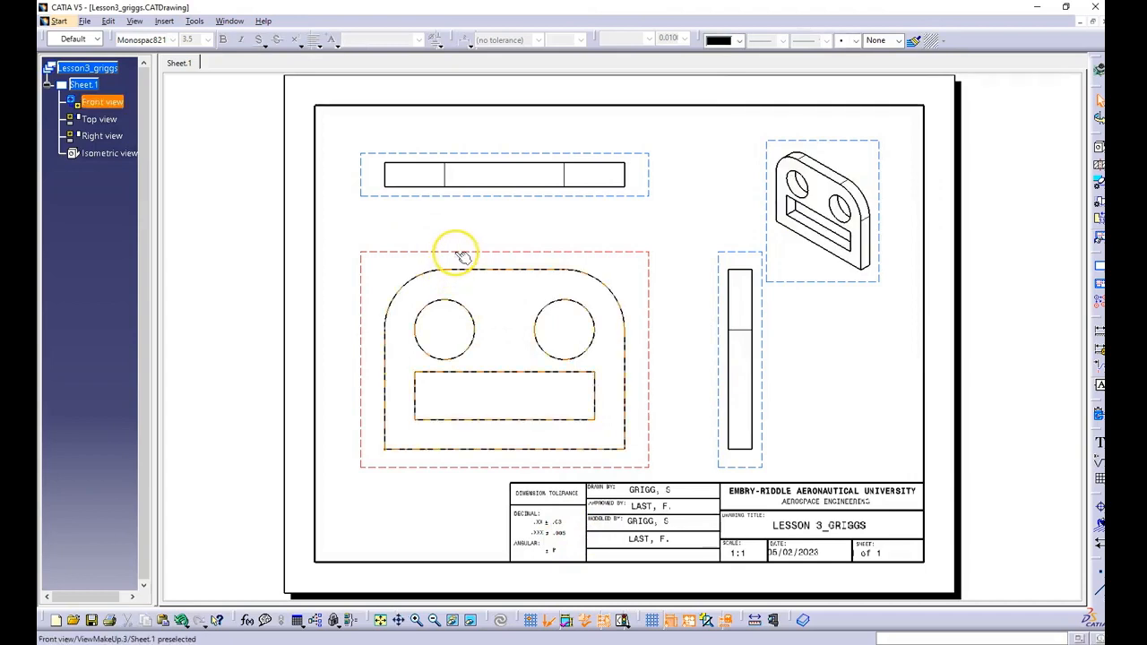
left_click(455, 252)
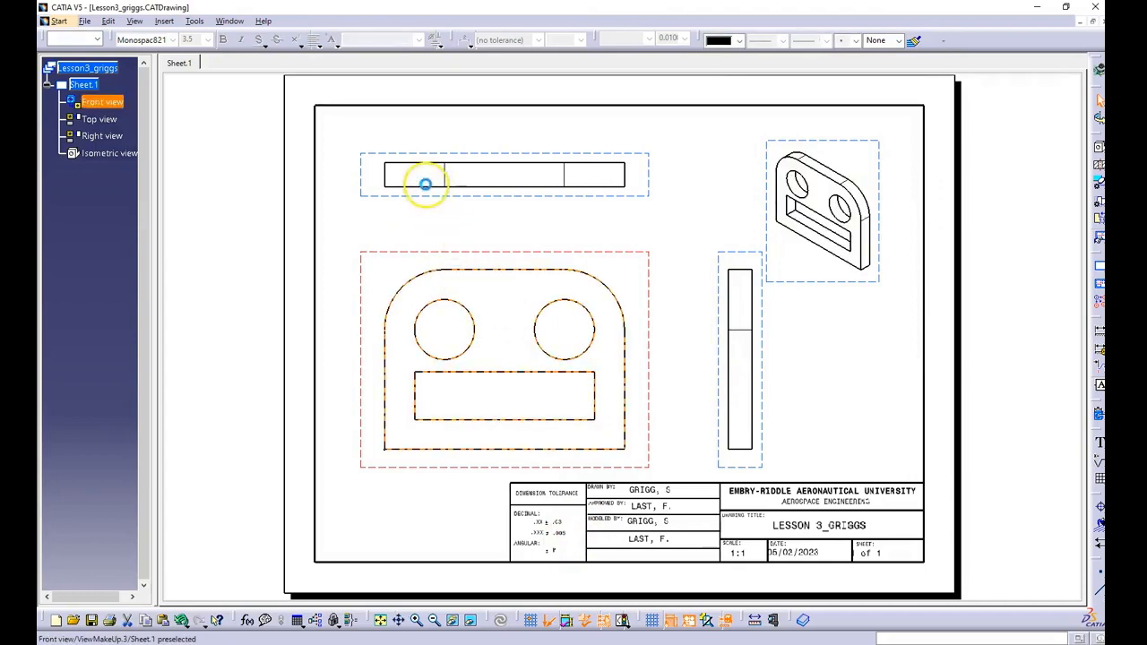
left_click(420, 193, "ctrl")
left_click(736, 361, "ctrl")
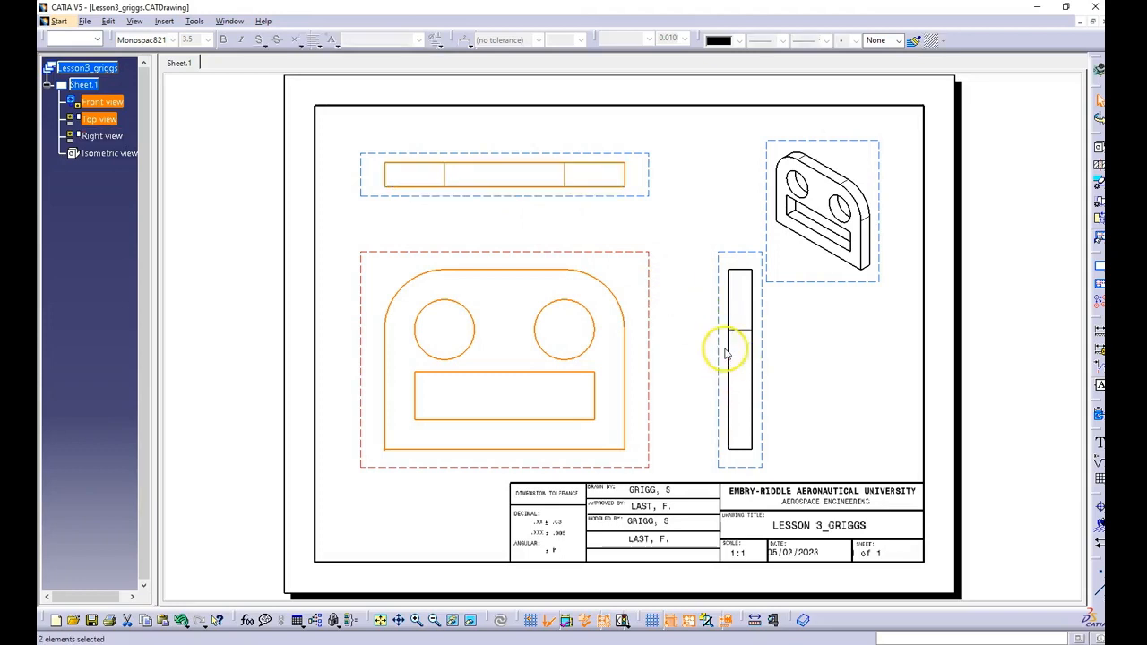
left_click(725, 349, "ctrl")
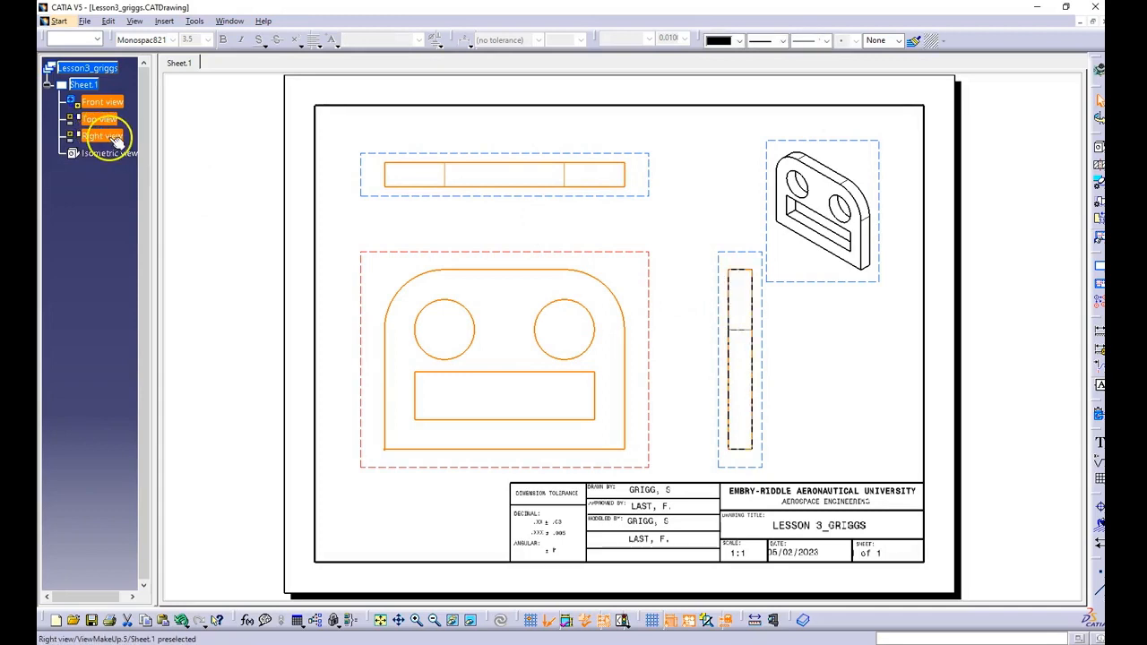
right_click(103, 135)
left_click(172, 259)
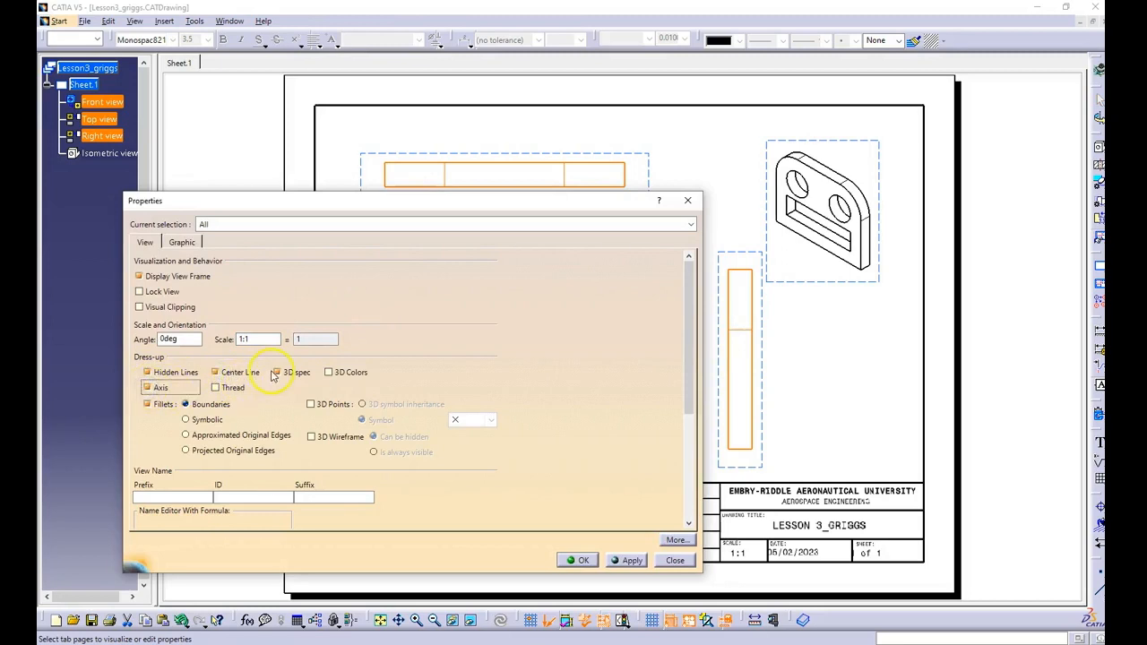
left_click(147, 404)
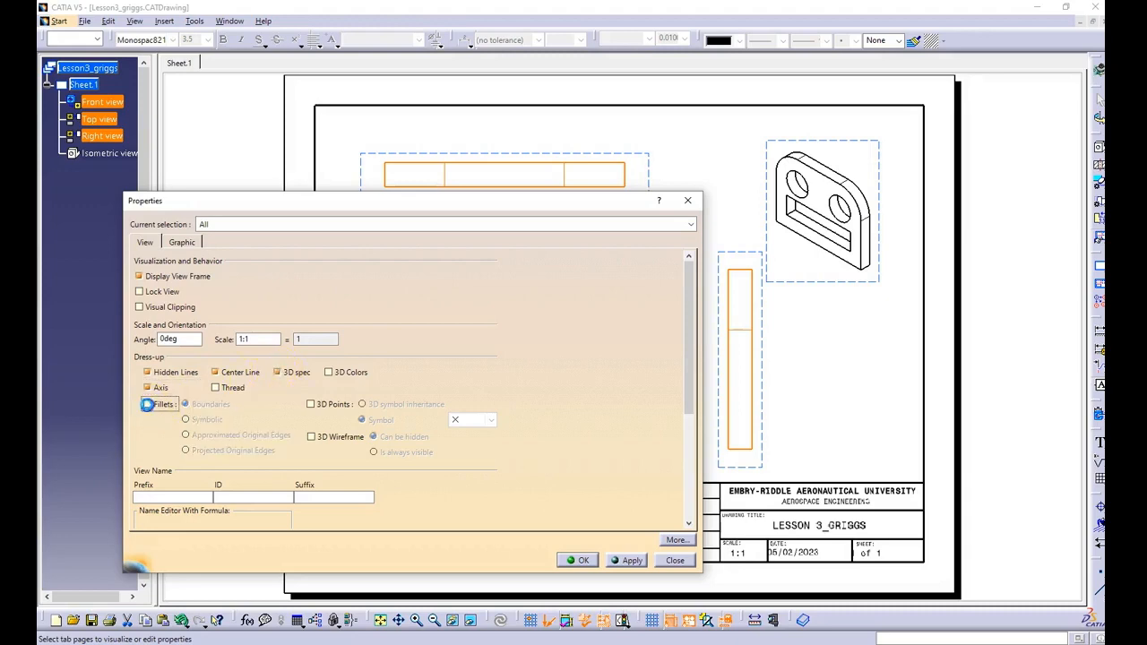
left_click(582, 561)
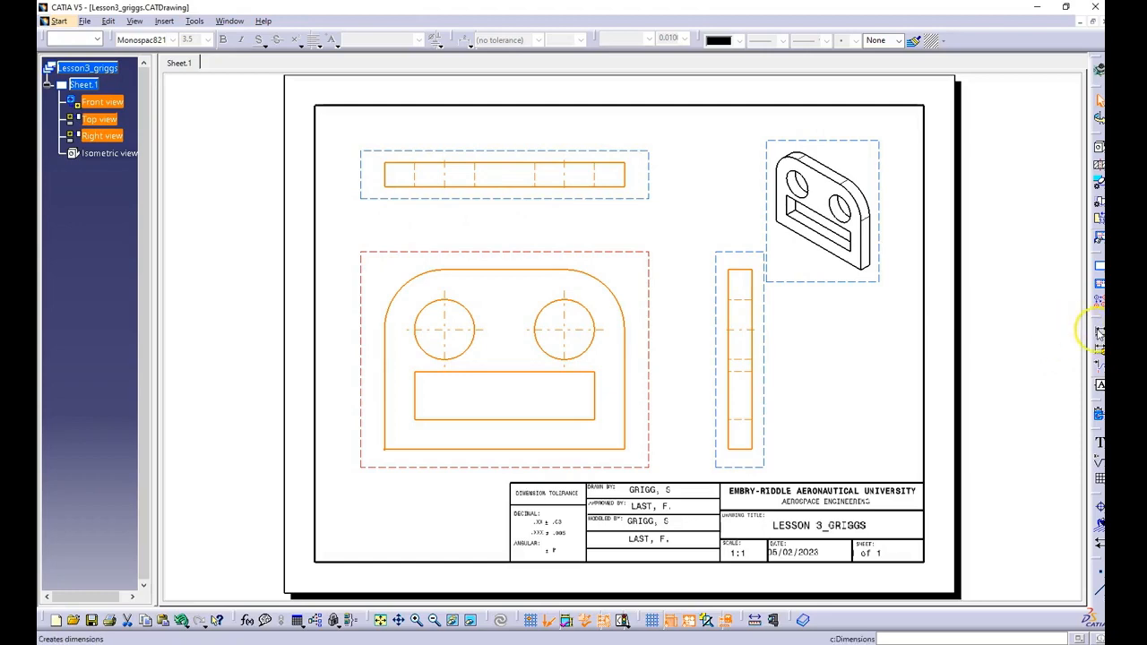
Step: Generate the dimensions for the views from the 3D part and dismiss the generated dimension analysis
left_click(1099, 415)
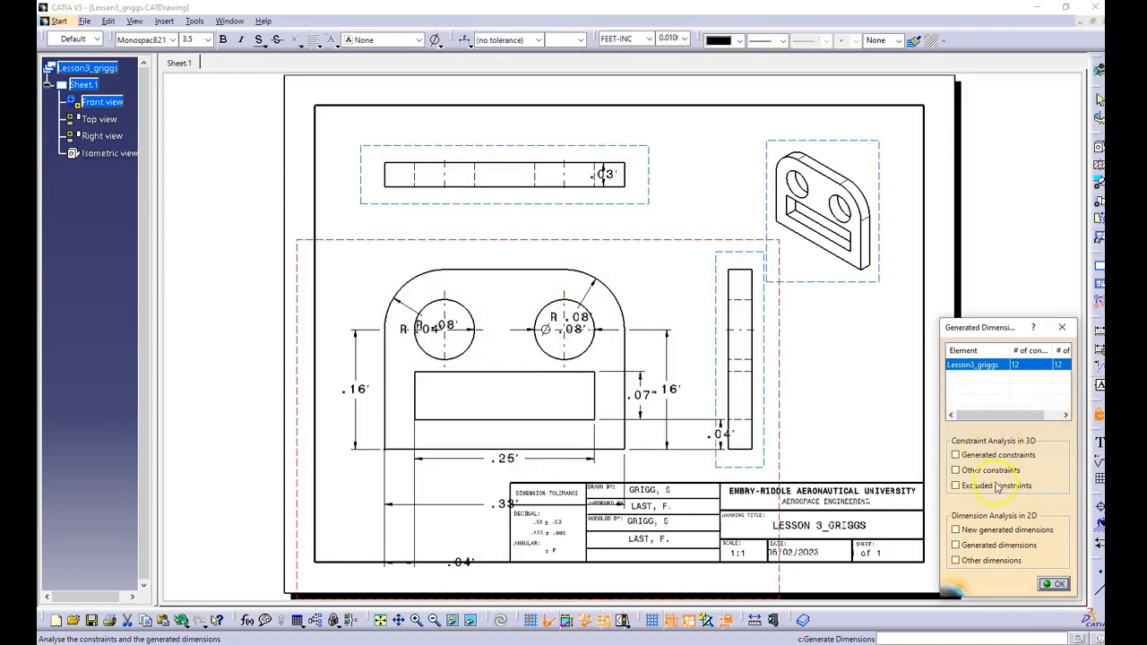
left_click(1064, 331)
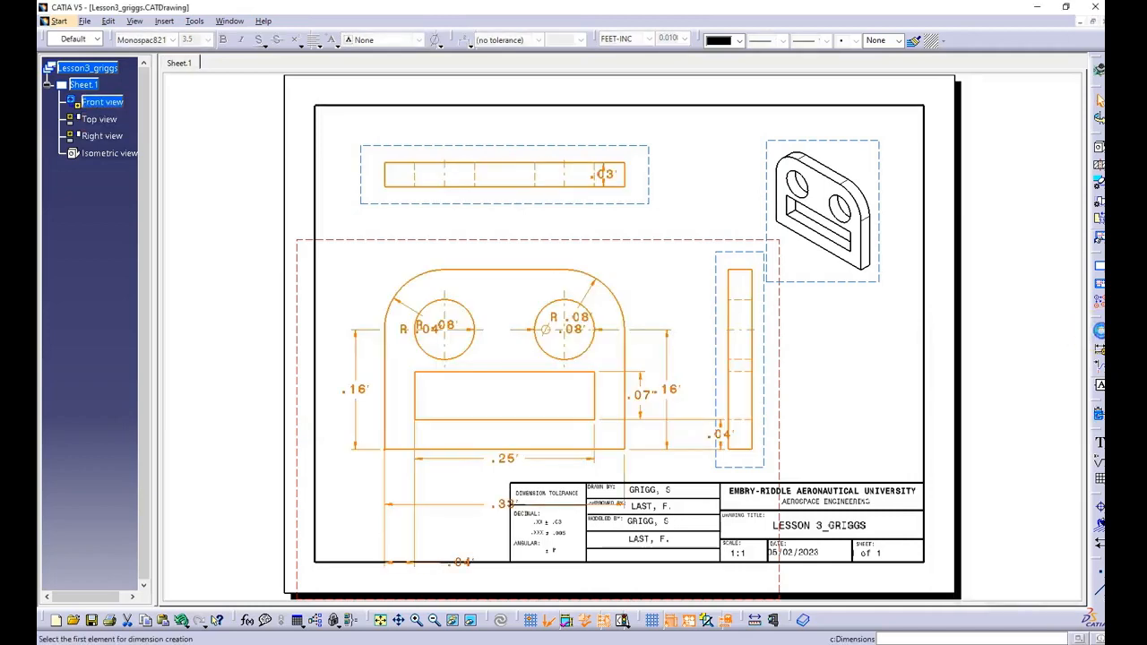
left_click(627, 174)
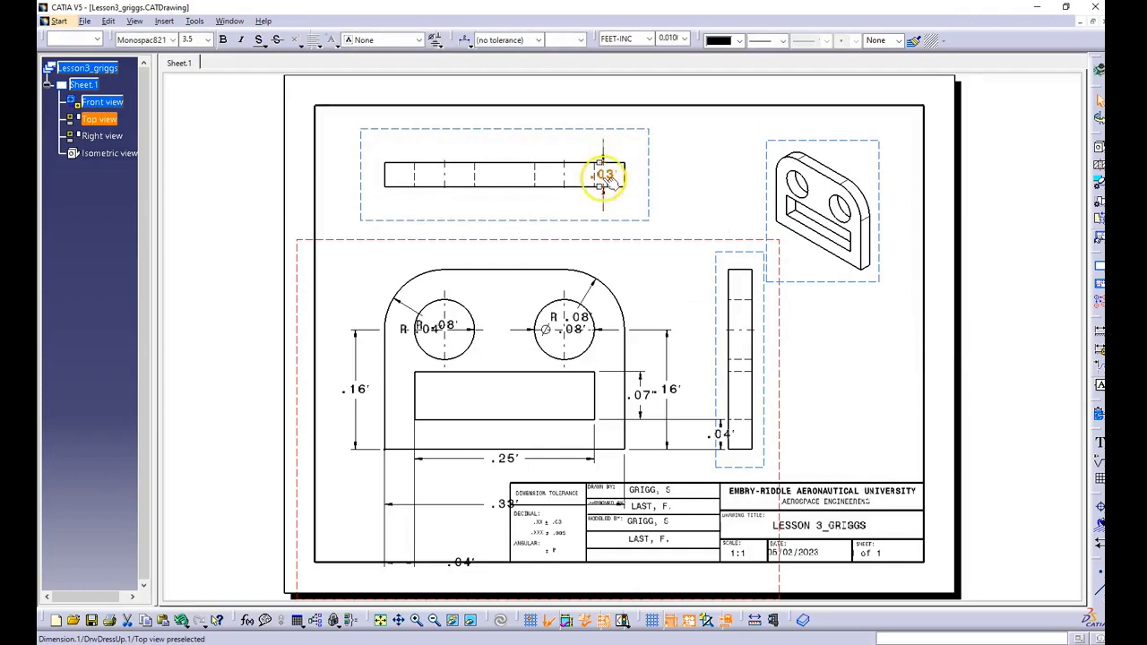
Step: Move the top view's thickness dimension and the front view's corner radius and hole dimensions outside the part outline
left_click_drag(606, 175, 656, 173)
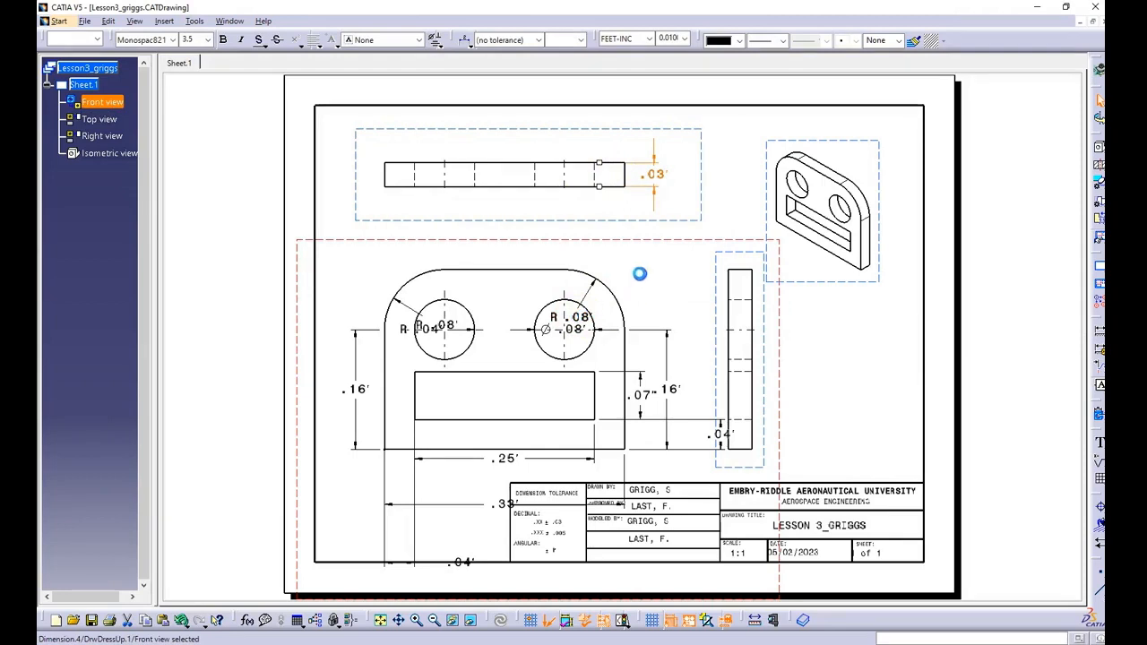
left_click_drag(642, 271, 627, 271)
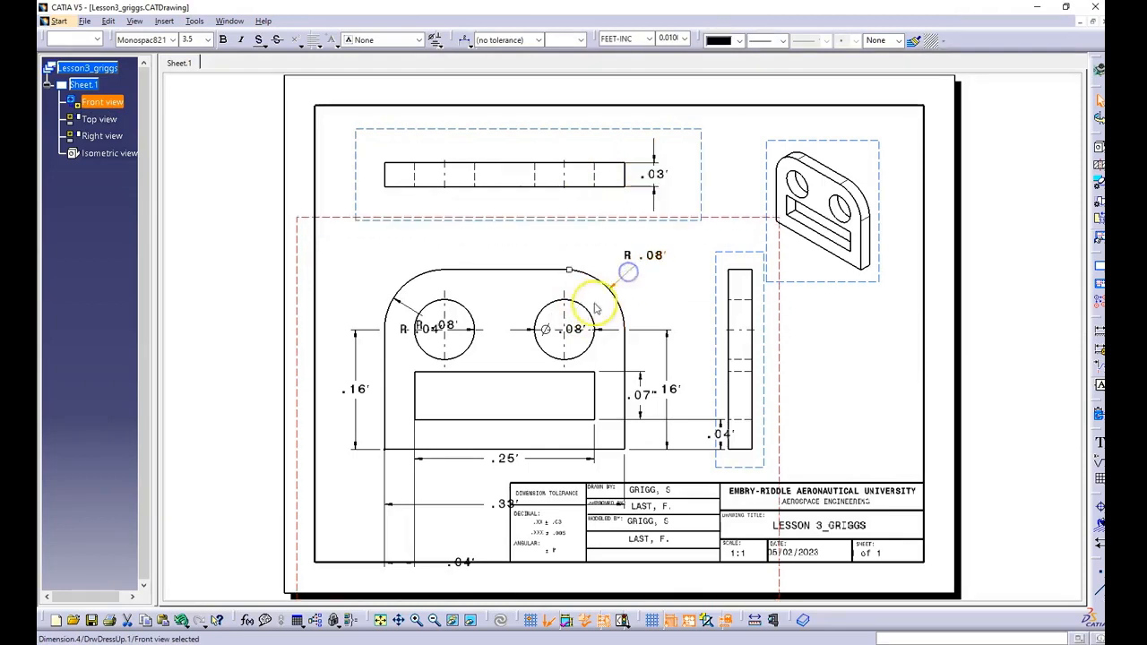
left_click_drag(568, 325, 552, 244)
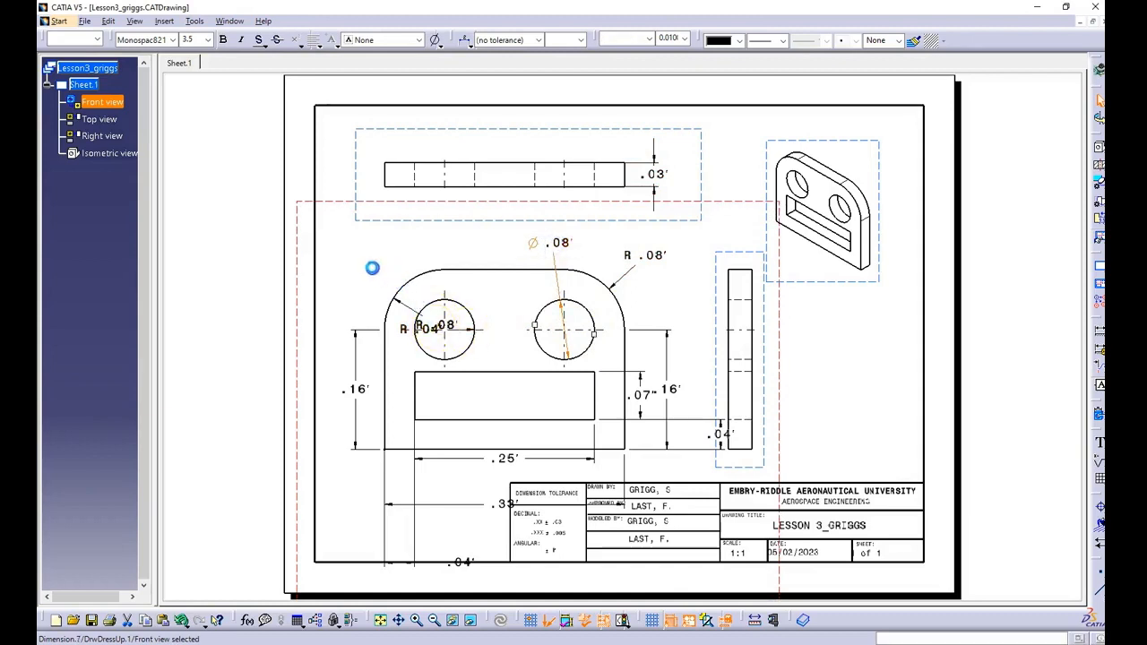
left_click_drag(417, 324, 367, 245)
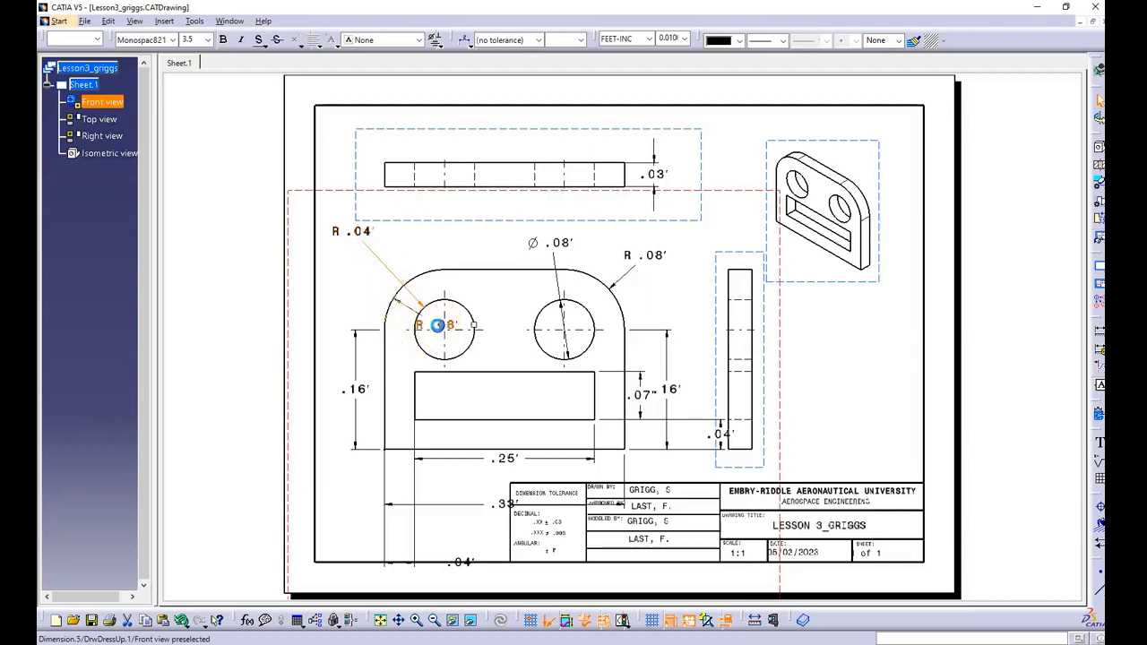
left_click_drag(438, 325, 361, 287)
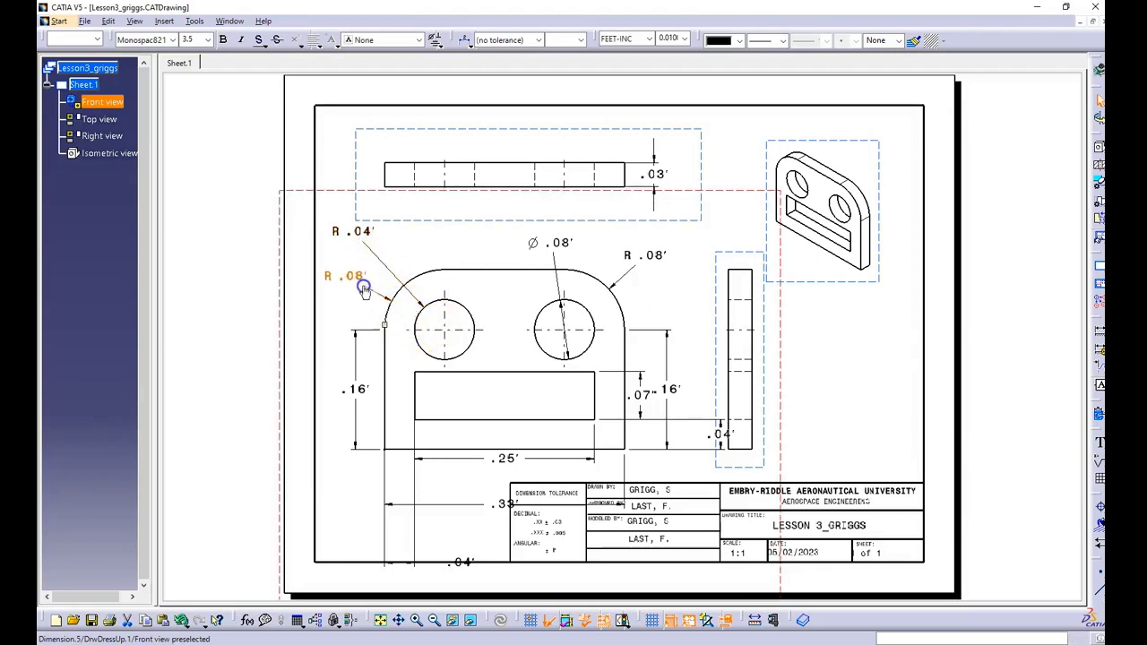
Step: Delete the radius dimension of the left hole in the front view
left_click(561, 333)
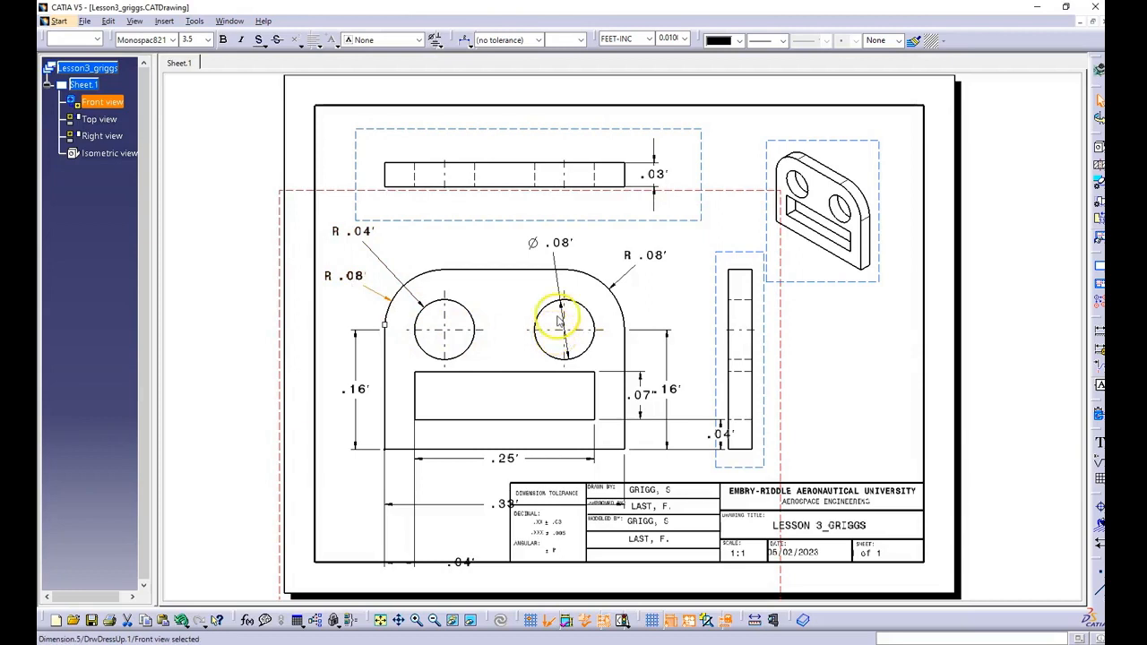
left_click(360, 232)
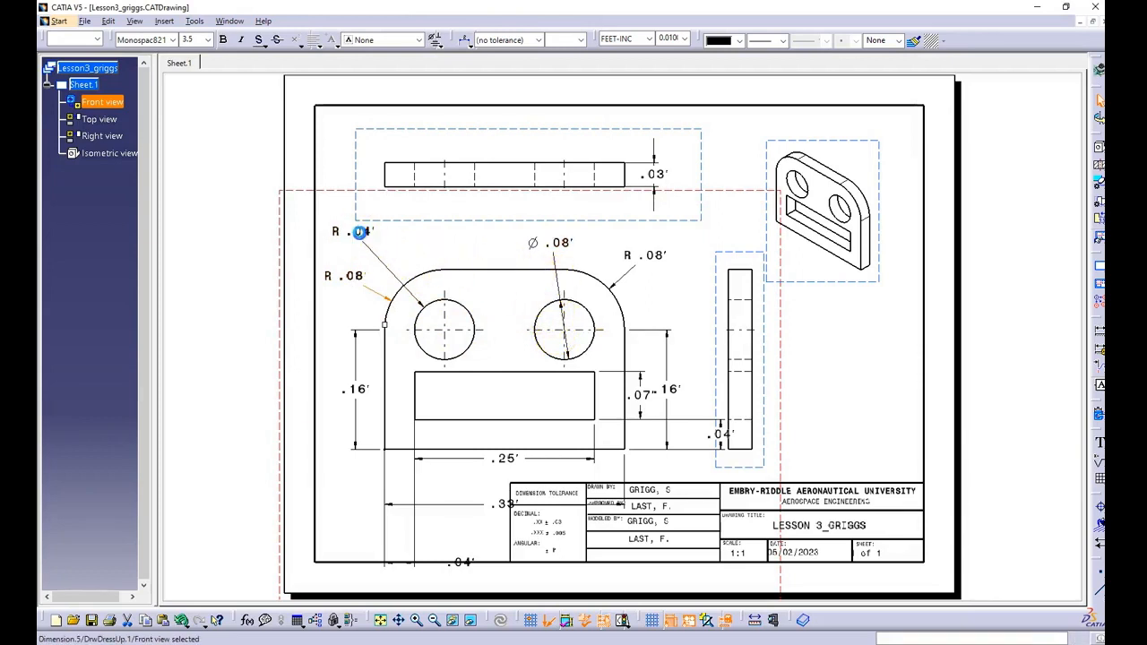
right_click(361, 233)
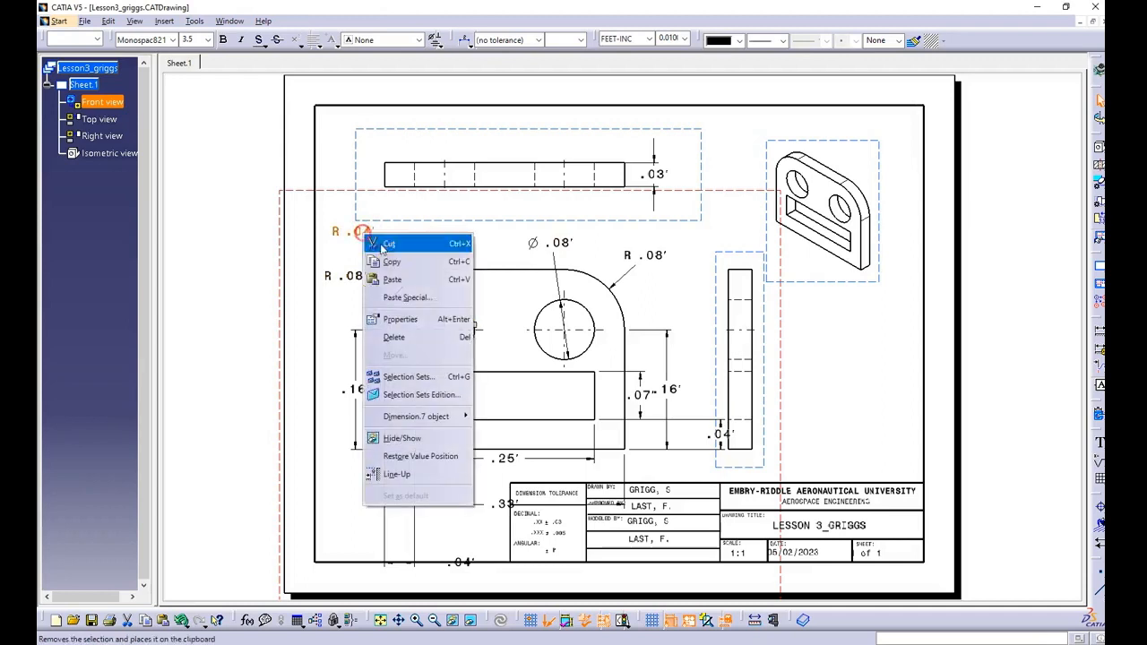
left_click(445, 340)
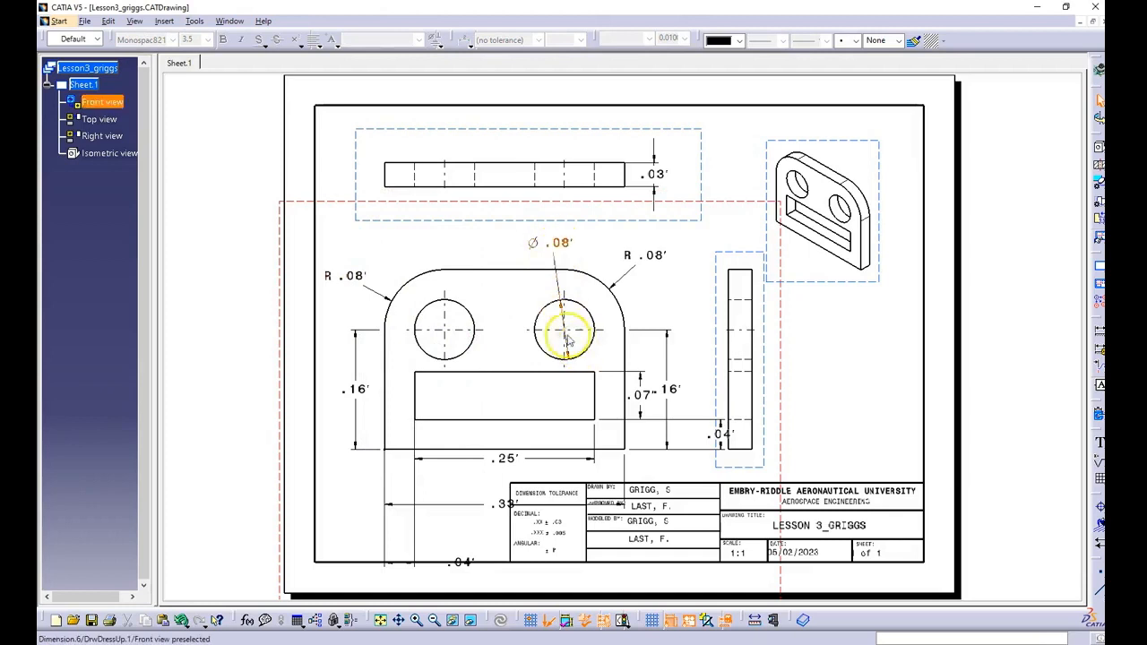
Step: Turn off the second arrow symbol on the dimension line of the right hole's diameter dimension
right_click(566, 247)
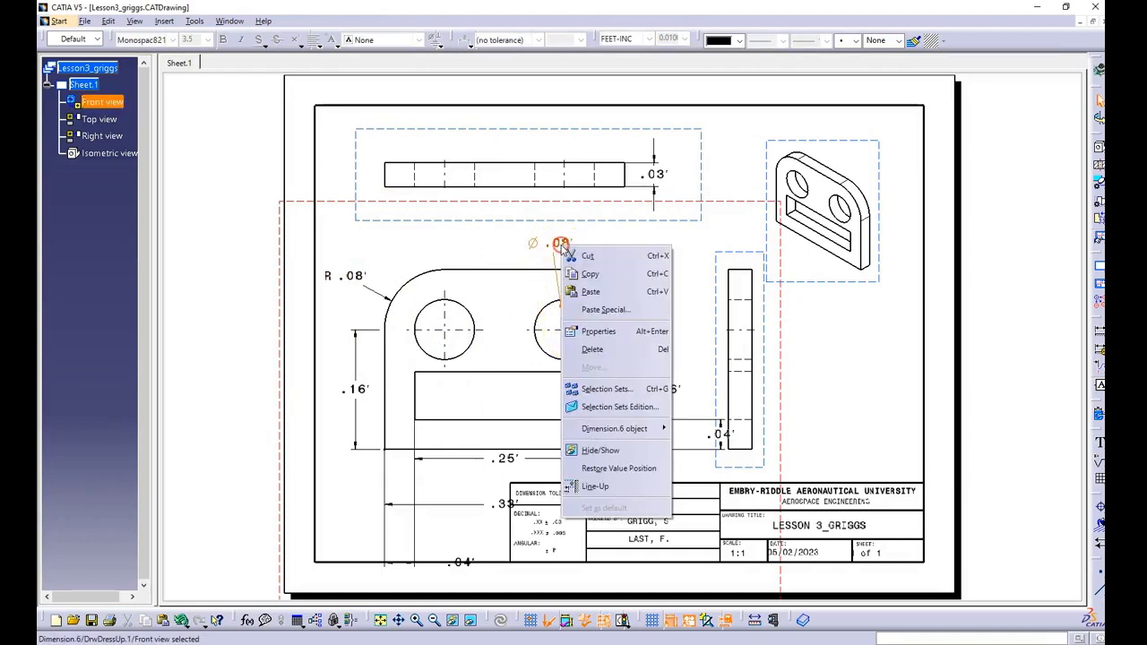
left_click(604, 333)
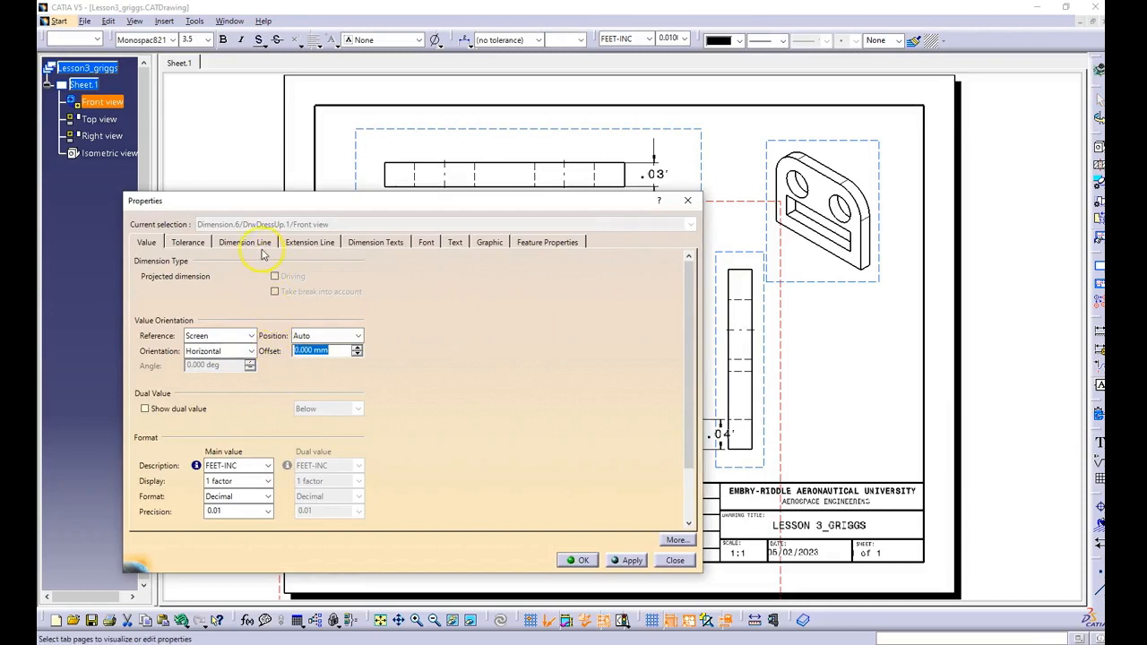
left_click(250, 242)
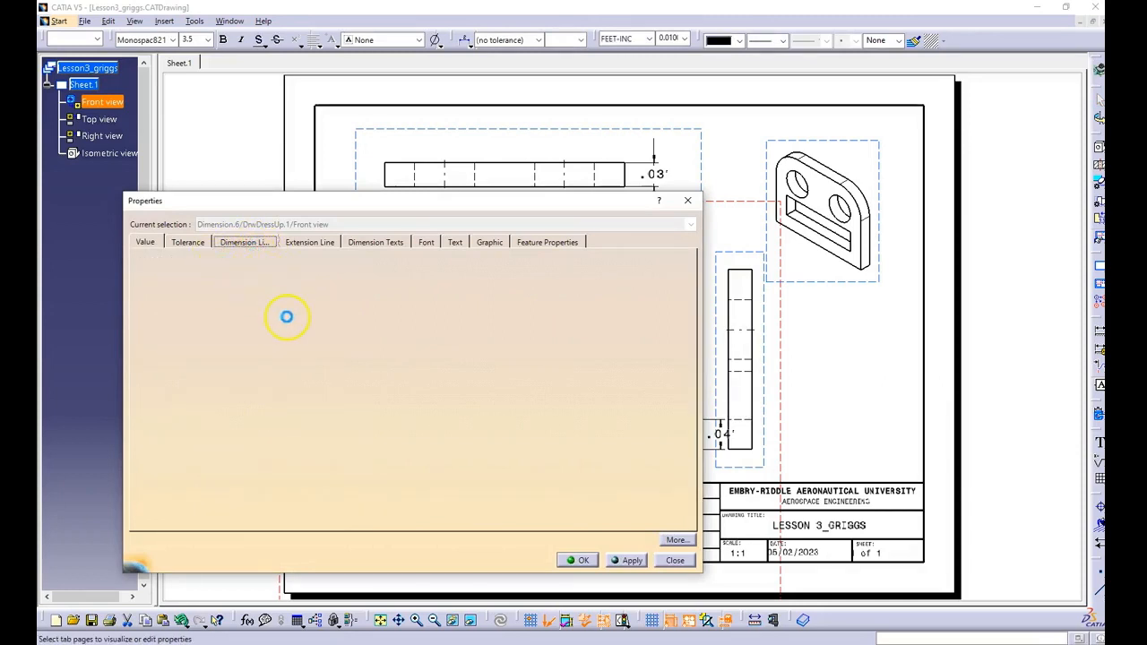
left_click(255, 386)
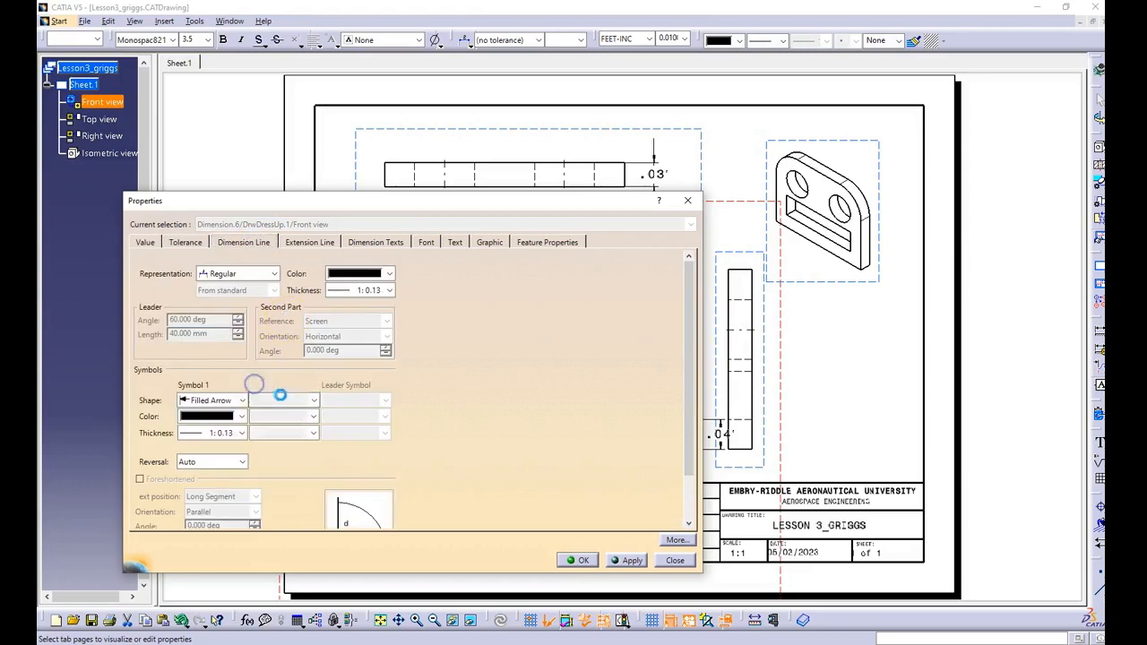
left_click(578, 560)
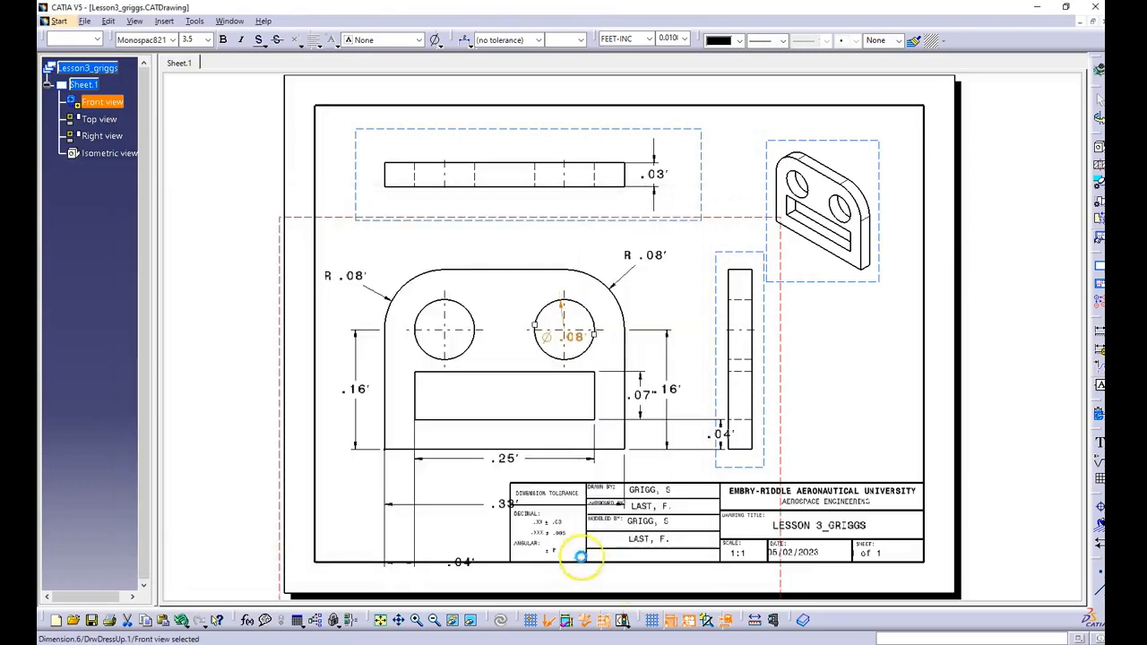
Step: Move the right hole's diameter dimension above the front view, directly over the hole
left_click(575, 336)
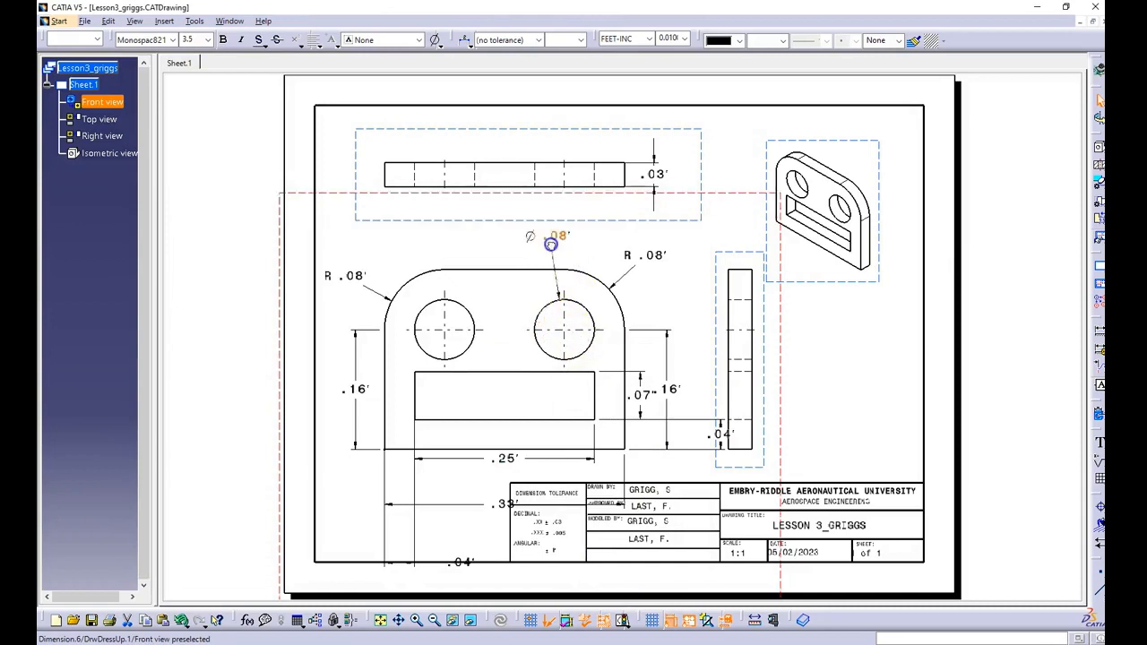
left_click_drag(566, 244, 566, 244)
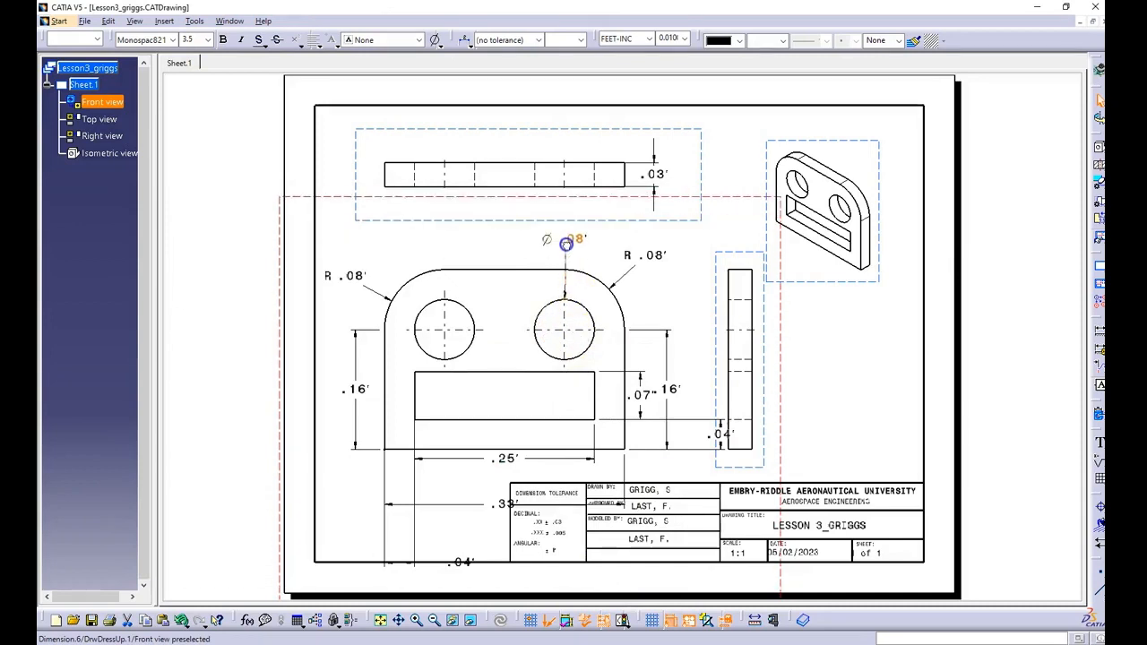
left_click(571, 250)
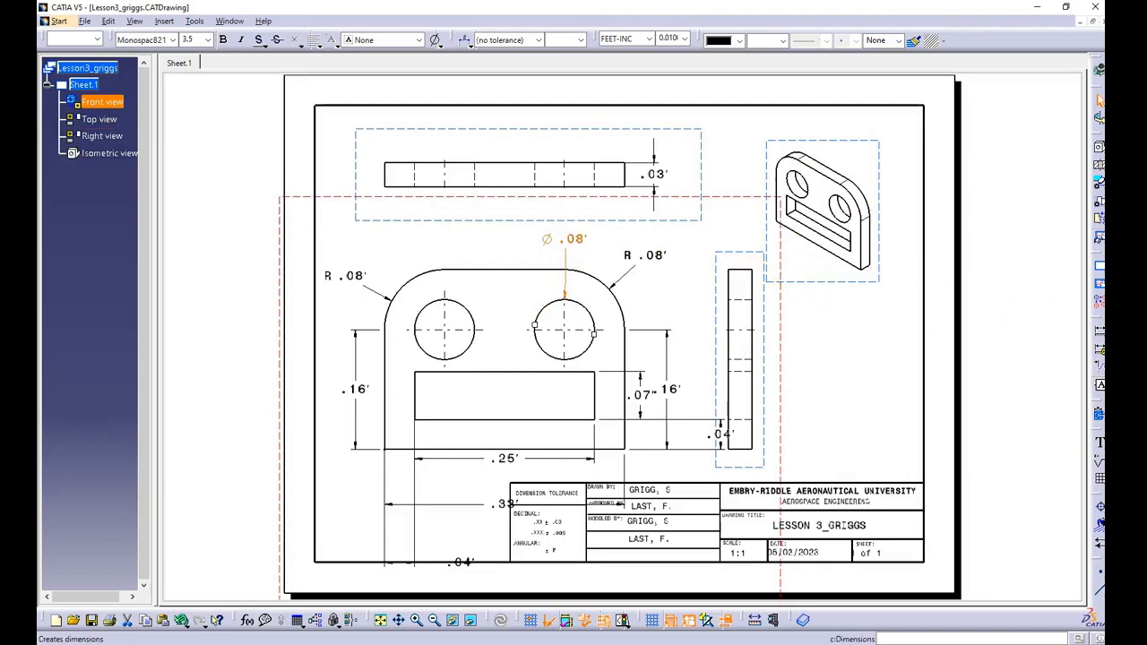
Step: Add a text note reading 2X above the front view, beside the right hole's diameter dimension
left_click(1098, 442)
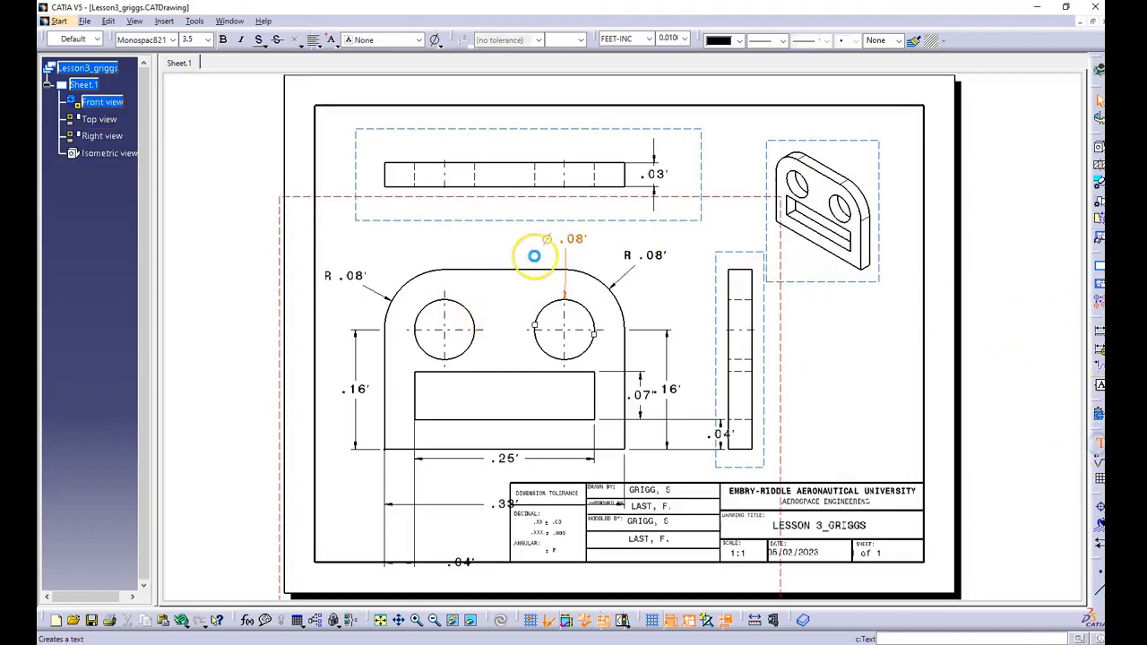
left_click(505, 240)
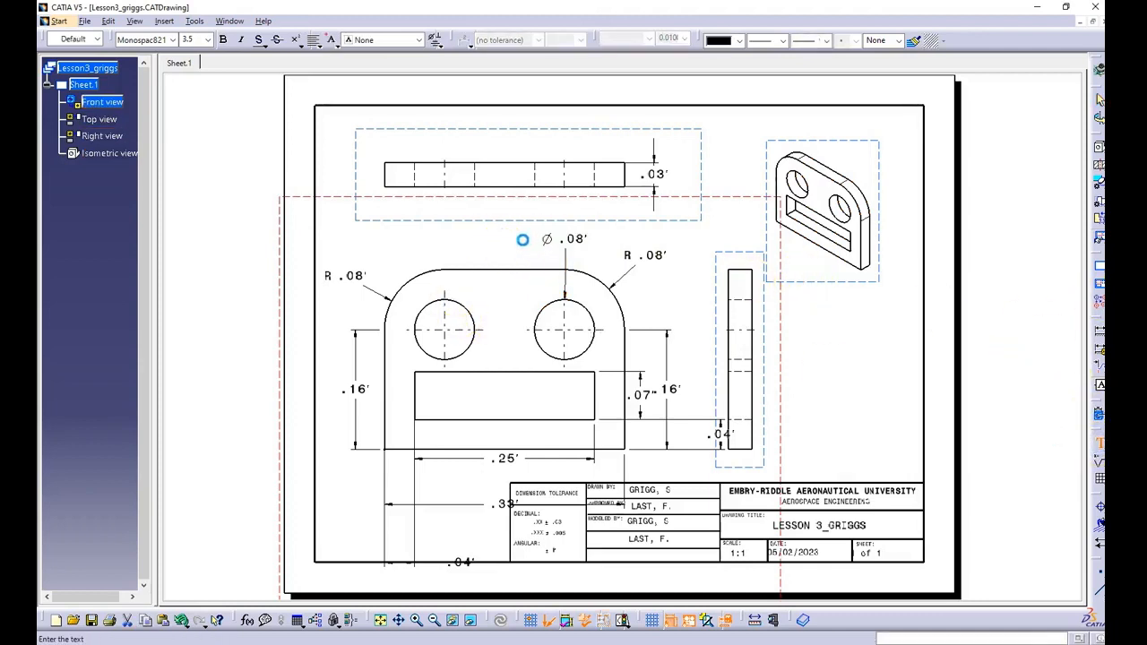
left_click(728, 463)
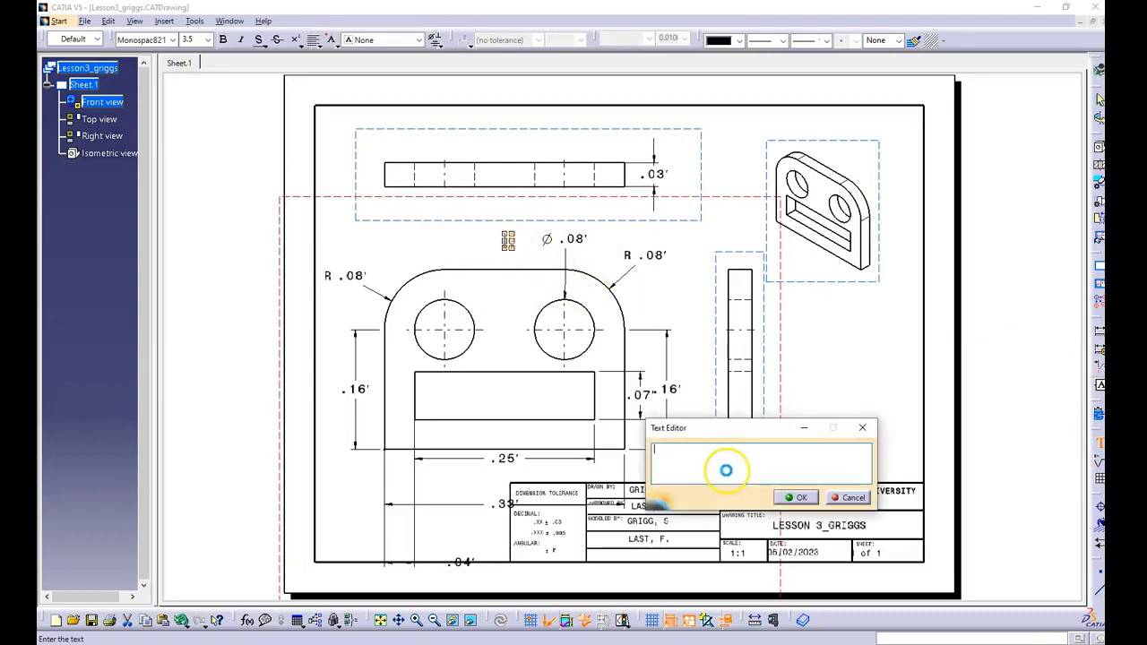
type("2X")
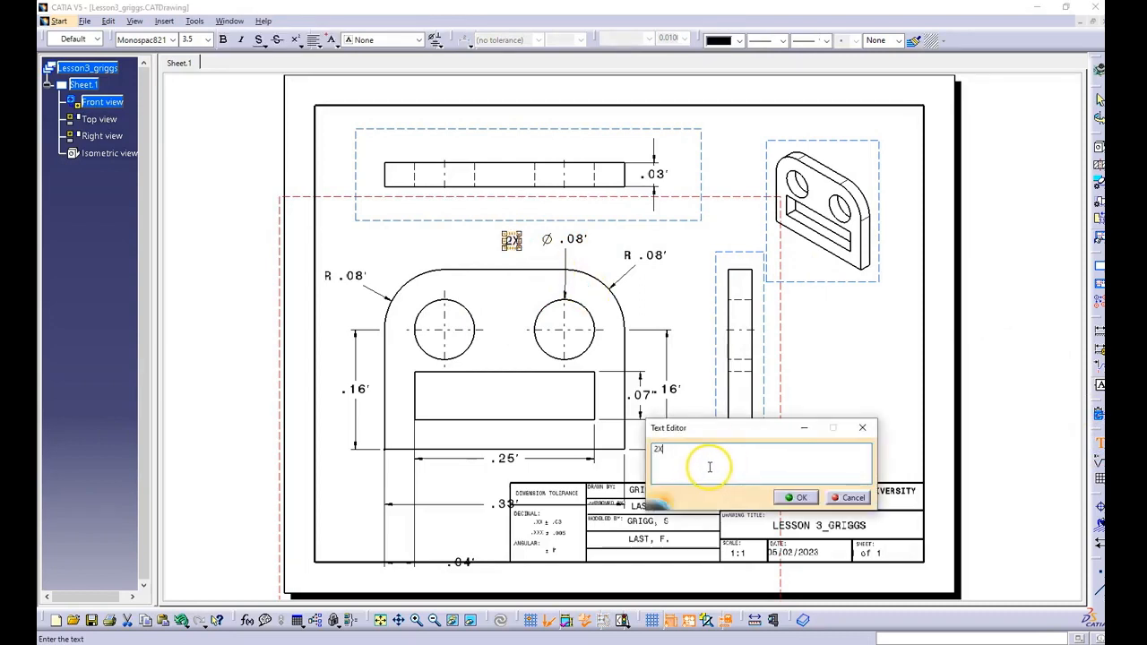
left_click(795, 498)
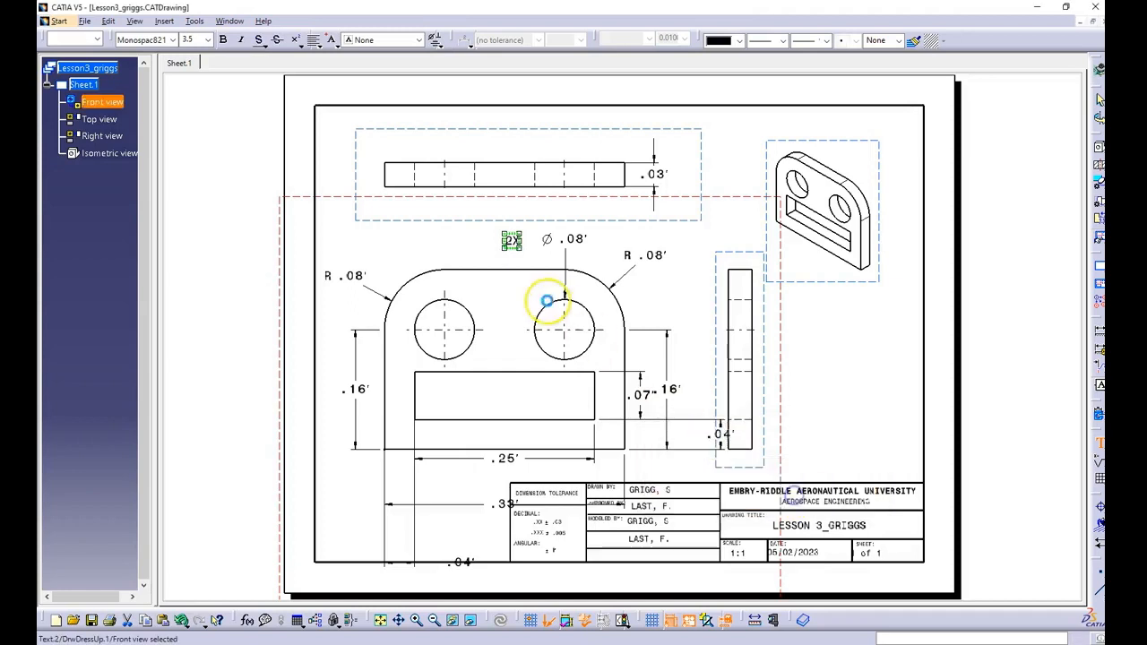
Step: Line up the 2X note directly before the right hole's diameter dimension and shift the dimension slightly so they do not overlap
left_click(524, 244)
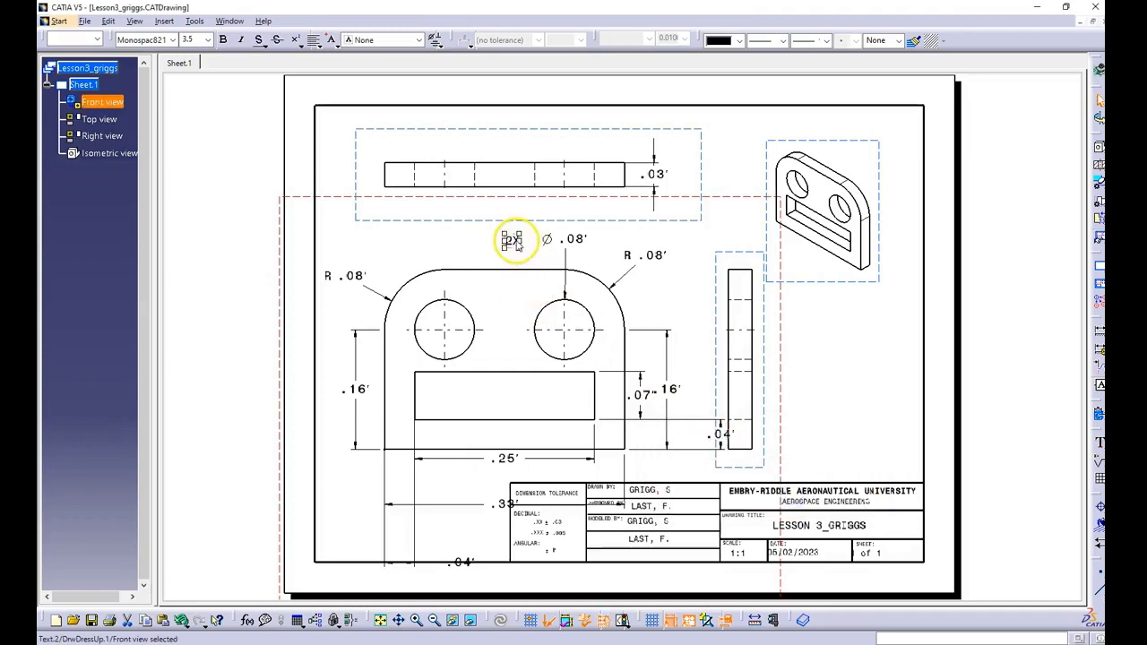
left_click(512, 245)
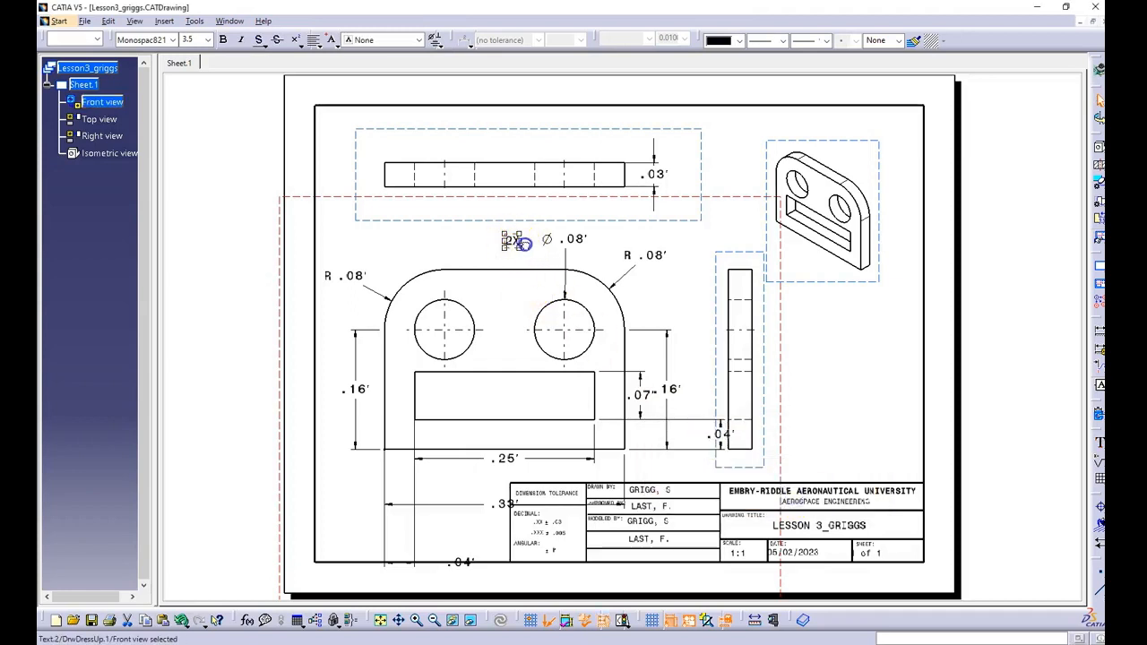
left_click_drag(523, 243, 529, 240)
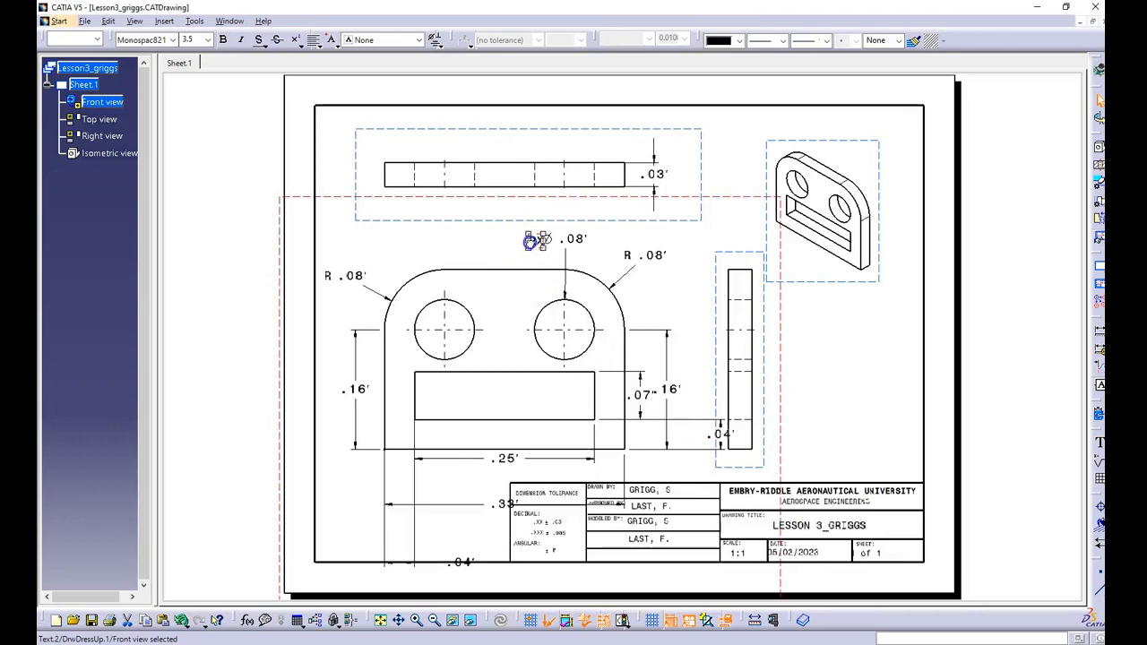
left_click(554, 240)
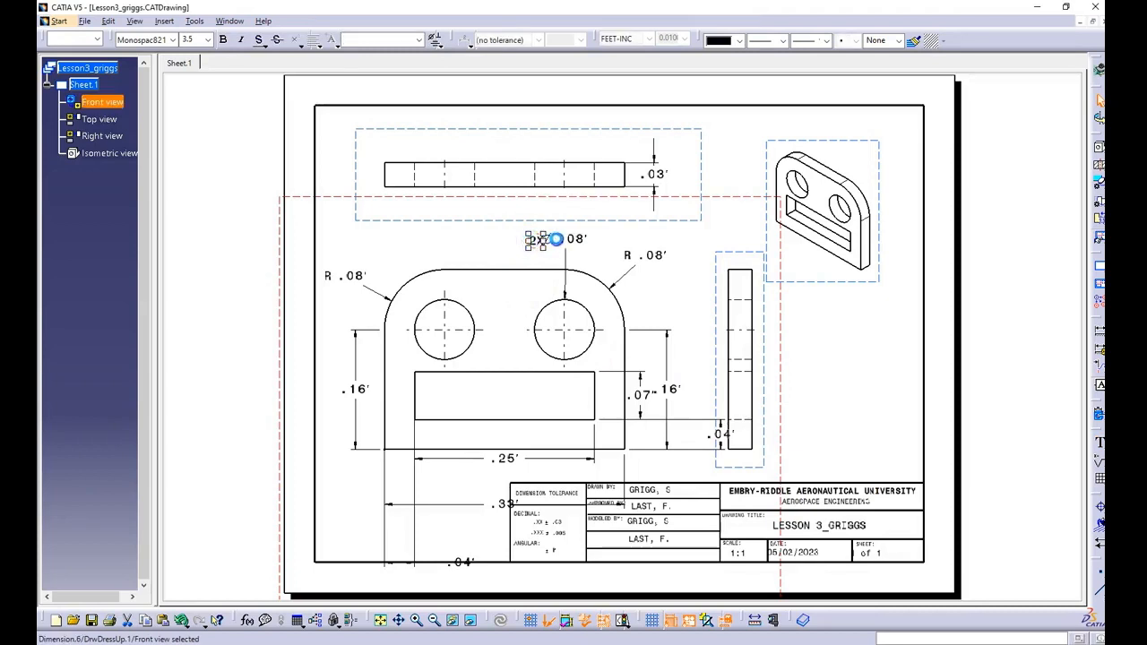
left_click_drag(567, 241, 574, 246)
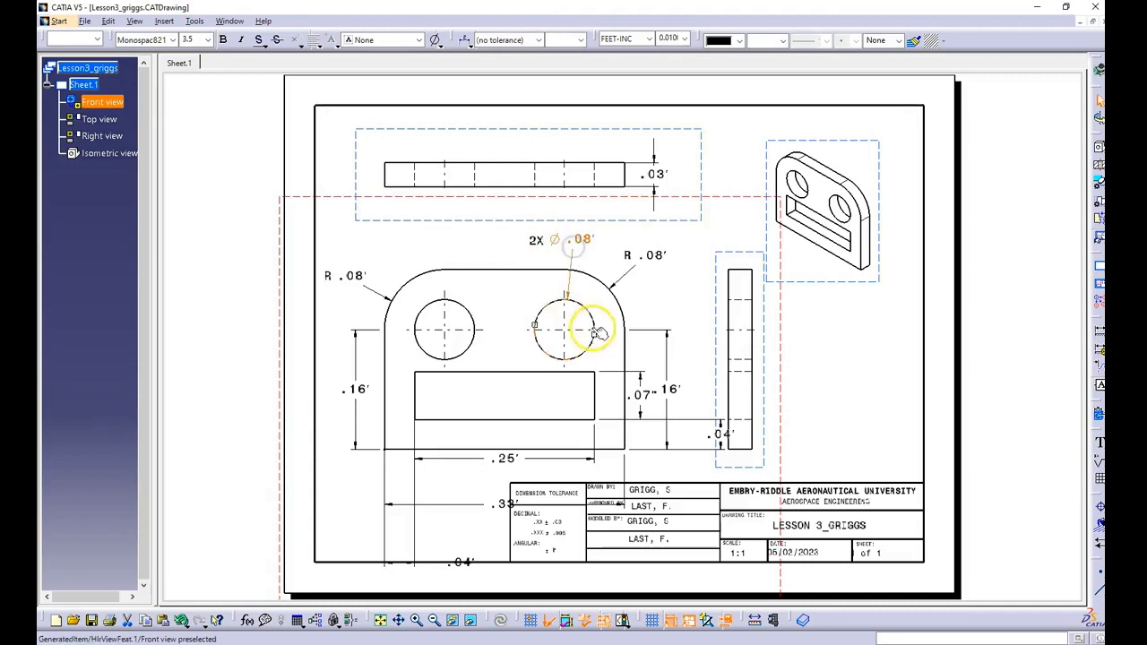
Step: Delete the left corner's radius dimension in the front view and place a 2X note before the right corner's radius dimension
left_click(352, 280)
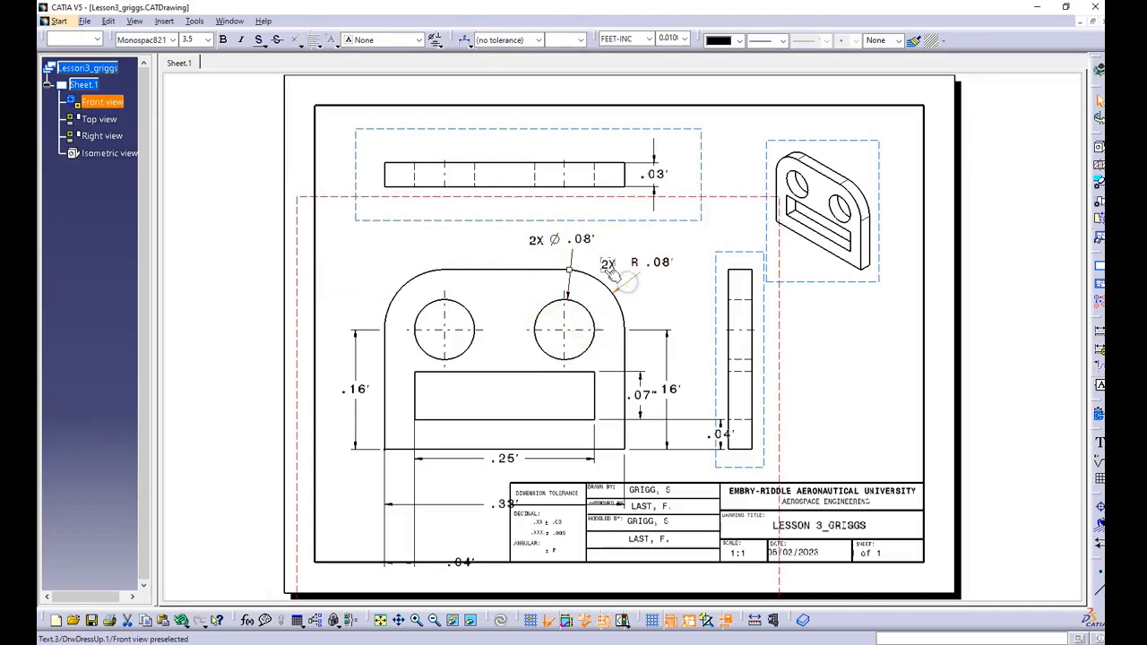
left_click(611, 268)
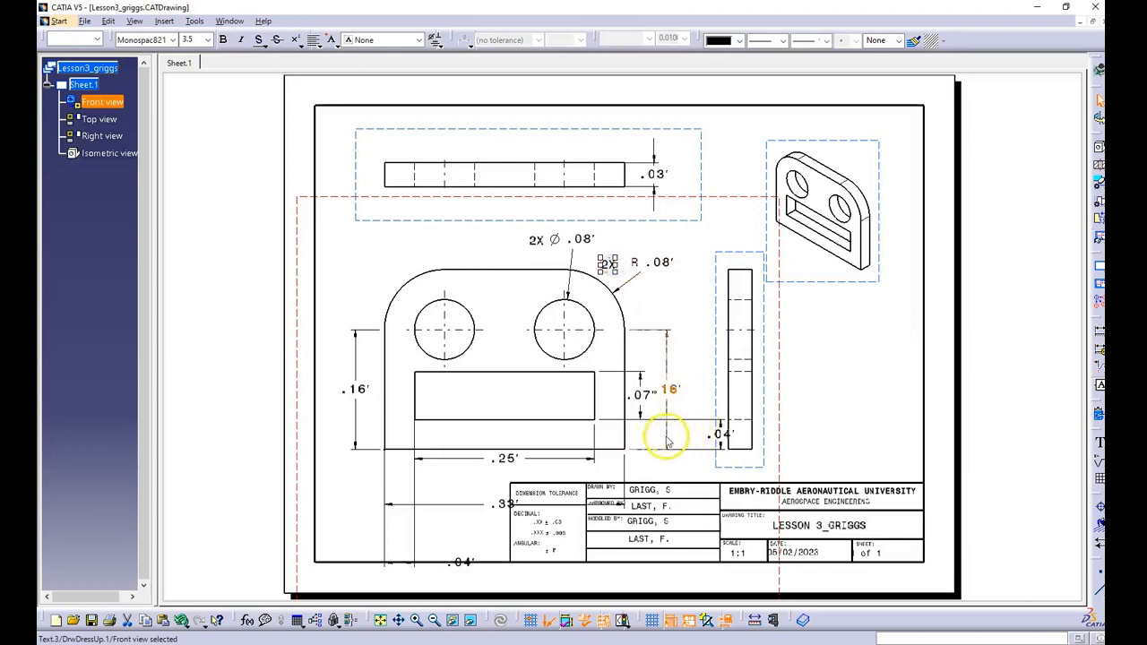
Step: Move the rectangular slot's height dimension to the left side of the front view, outside the part outline
left_click(645, 397)
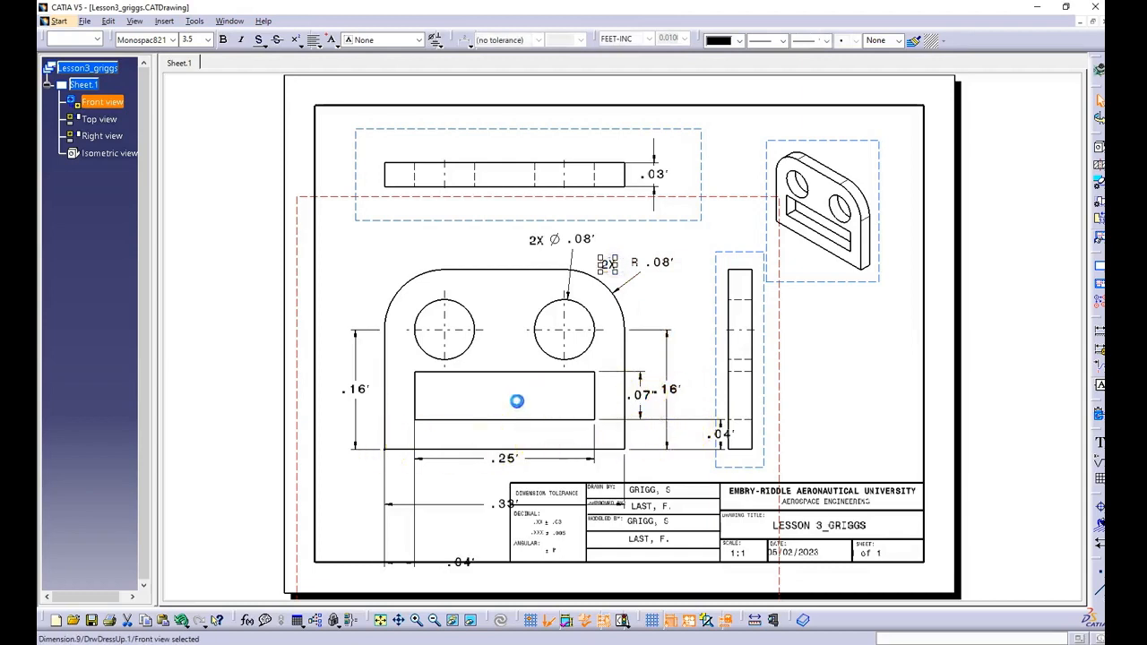
left_click_drag(447, 409, 382, 412)
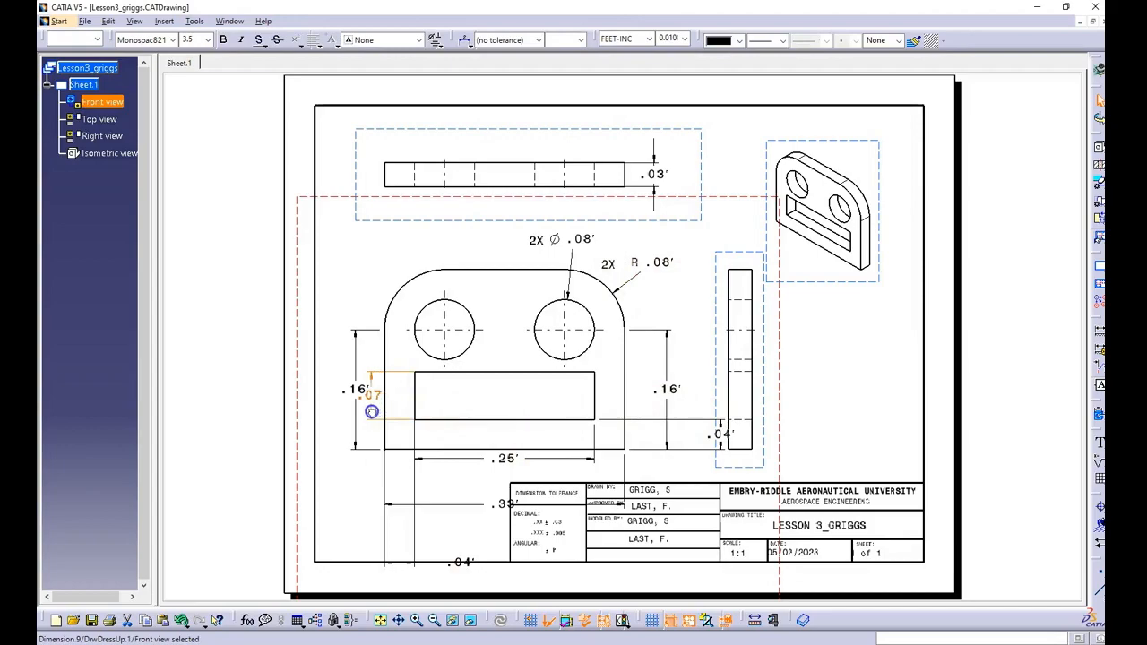
left_click_drag(365, 411, 358, 397)
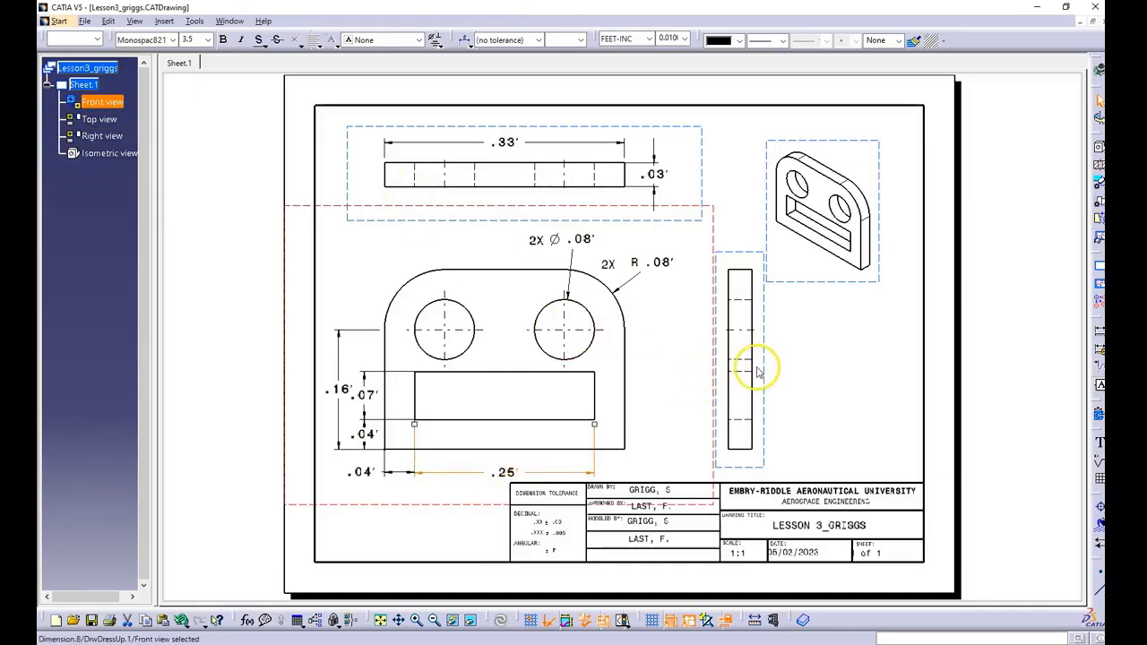
Step: Change the numerical display format of all dimensions in the top and front views to NUM.DIMM
left_click_drag(238, 102, 774, 521)
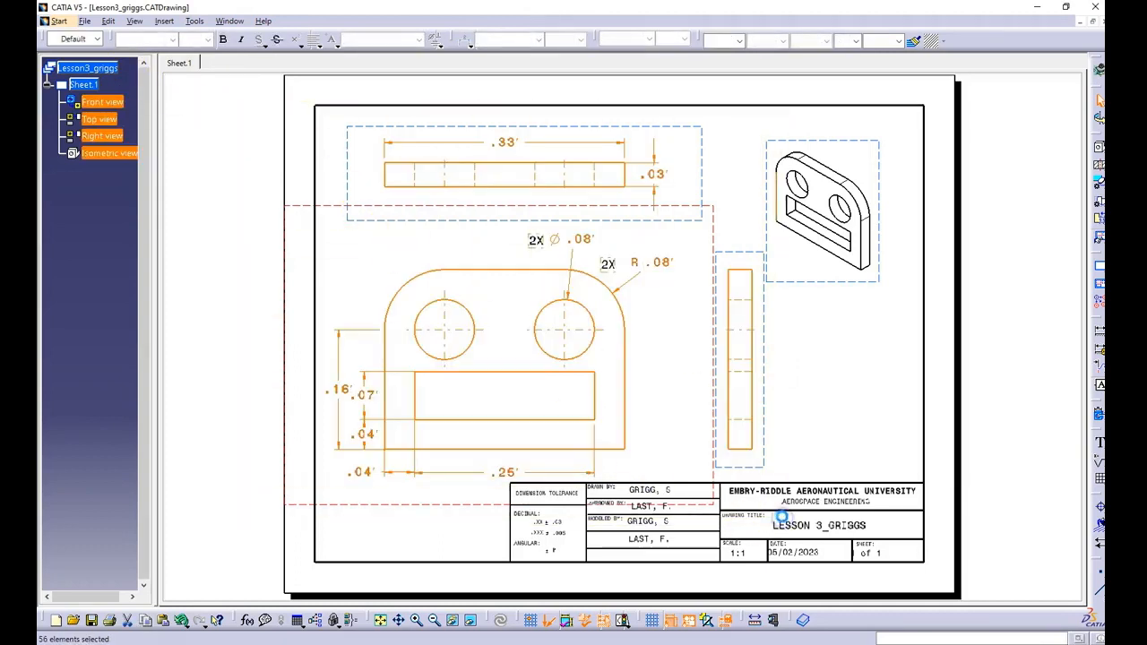
left_click(651, 38)
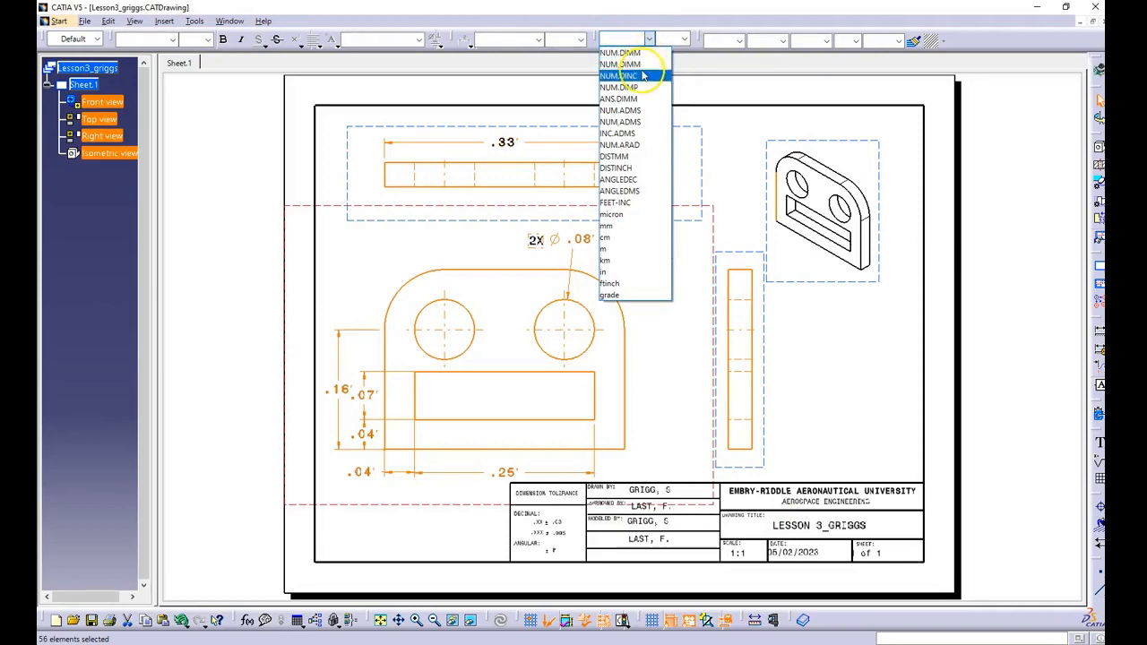
left_click(637, 55)
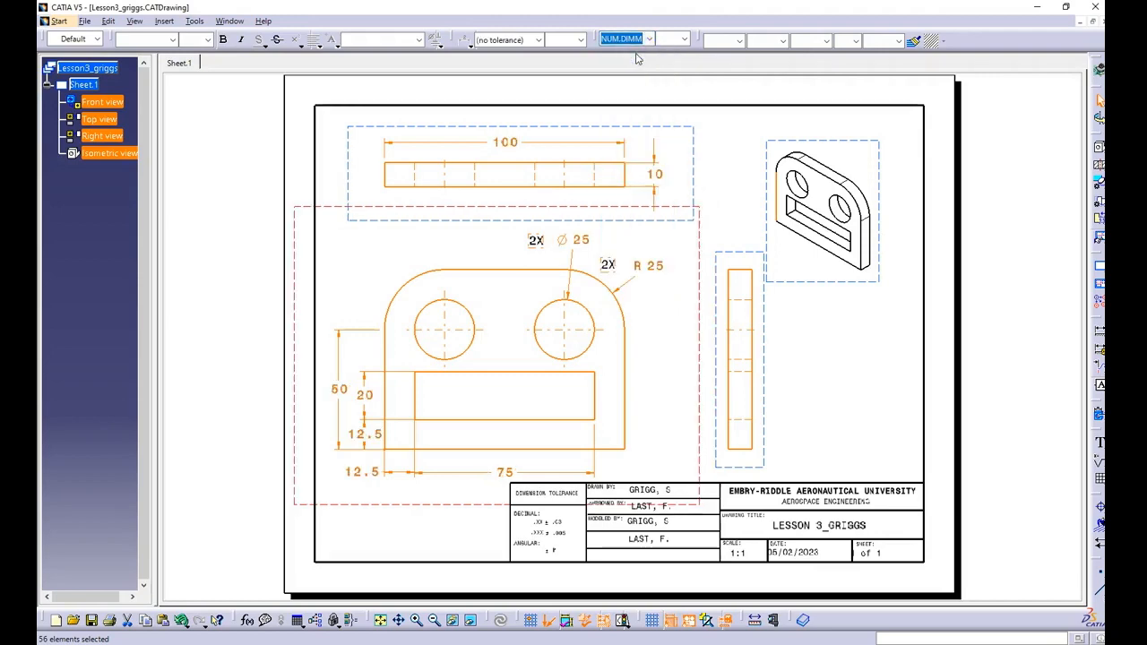
left_click(317, 230)
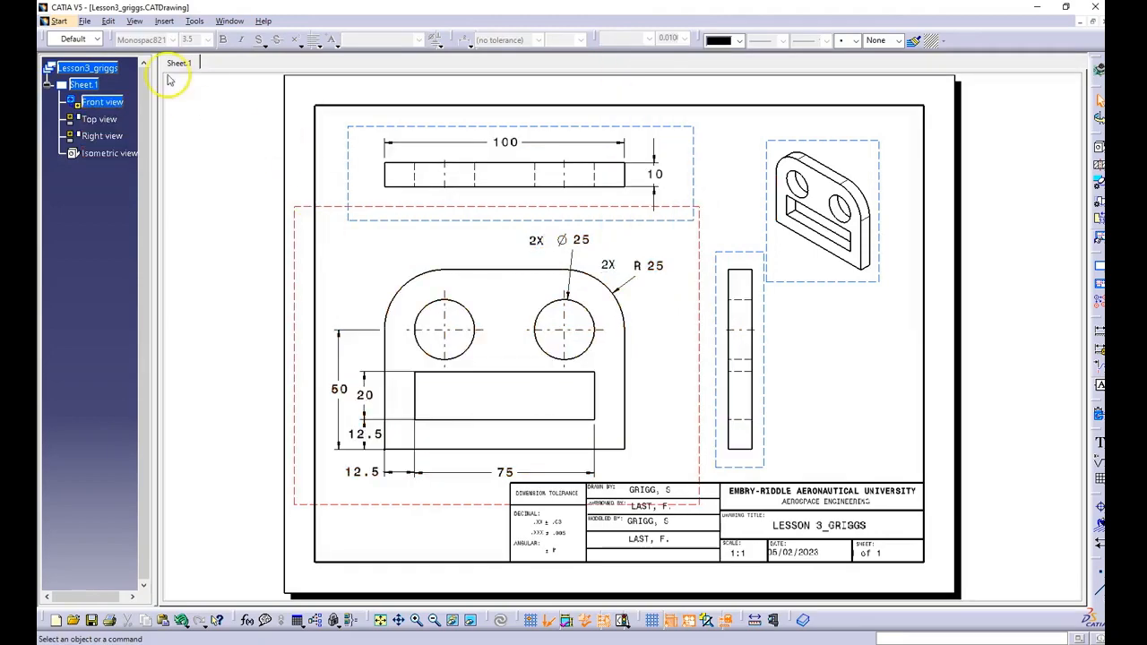
Step: Save the drawing file
left_click(85, 23)
left_click(101, 114)
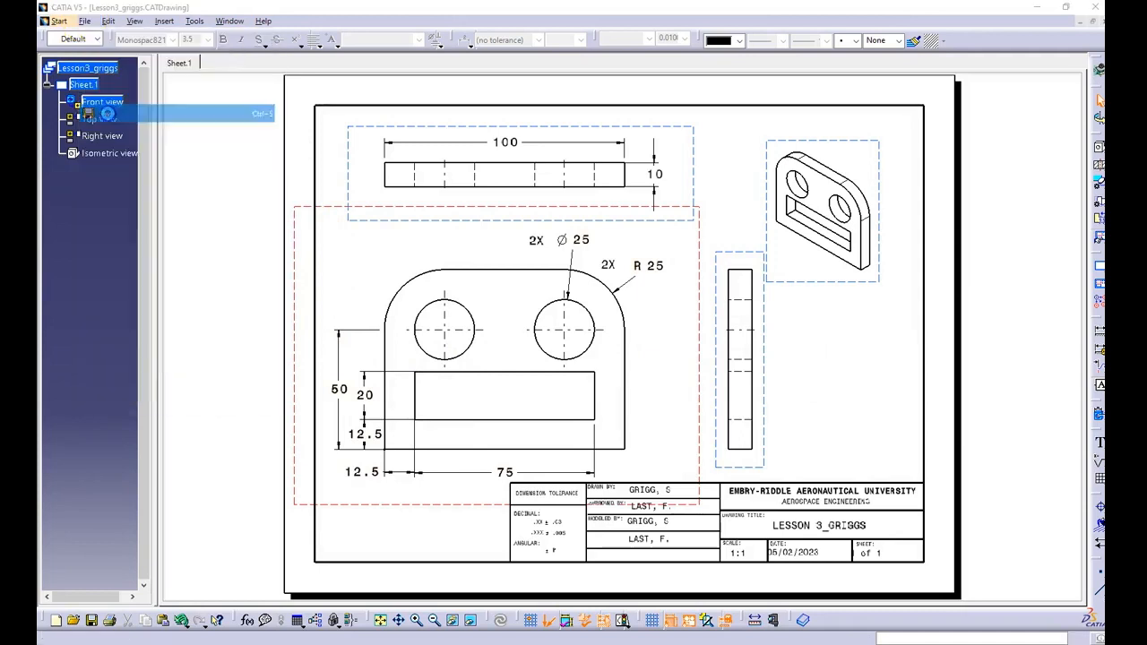
left_click(609, 373)
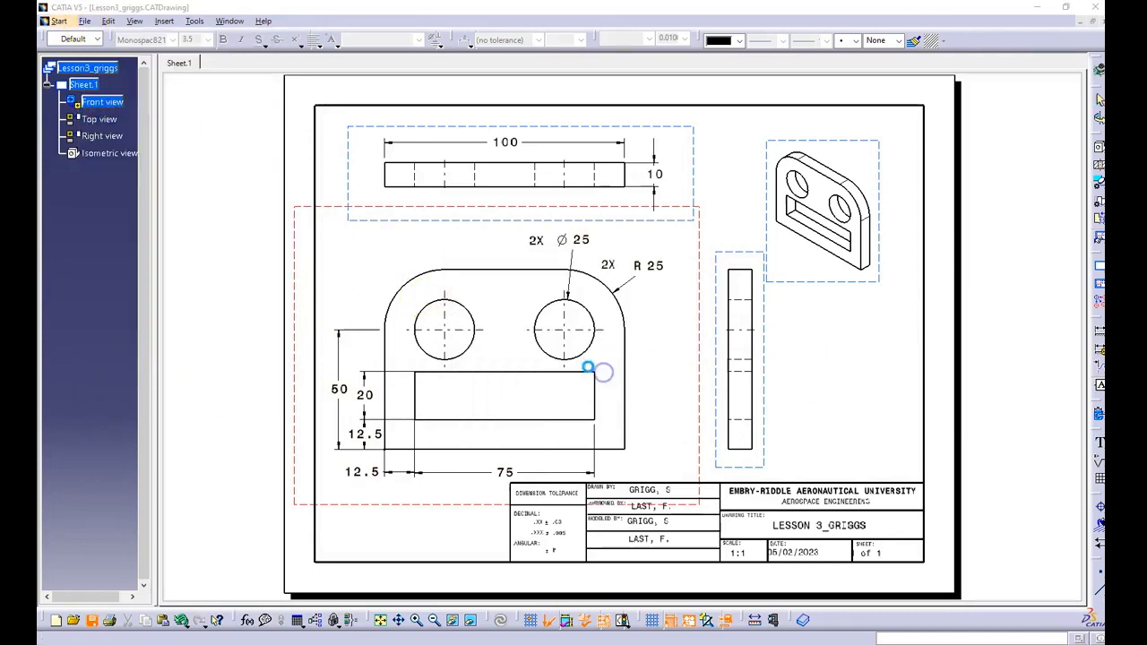
Step: Save a copy of the drawing as a PDF in the same folder, keeping the existing file name
left_click(88, 24)
left_click(130, 128)
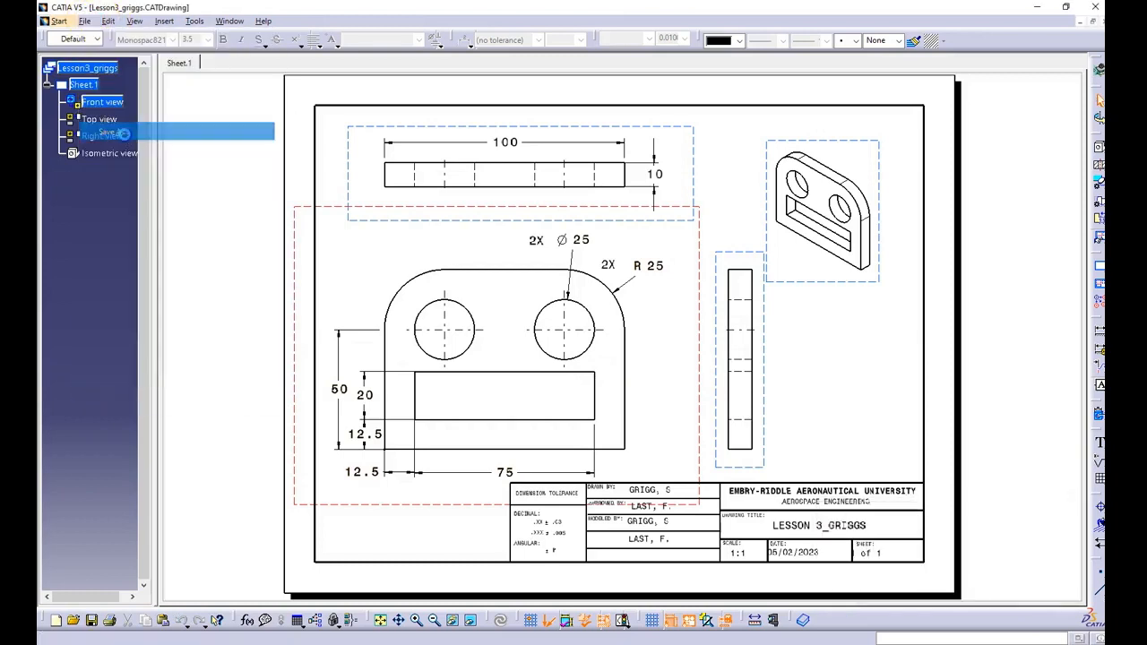
left_click(222, 317)
left_click(161, 404)
left_click(470, 342)
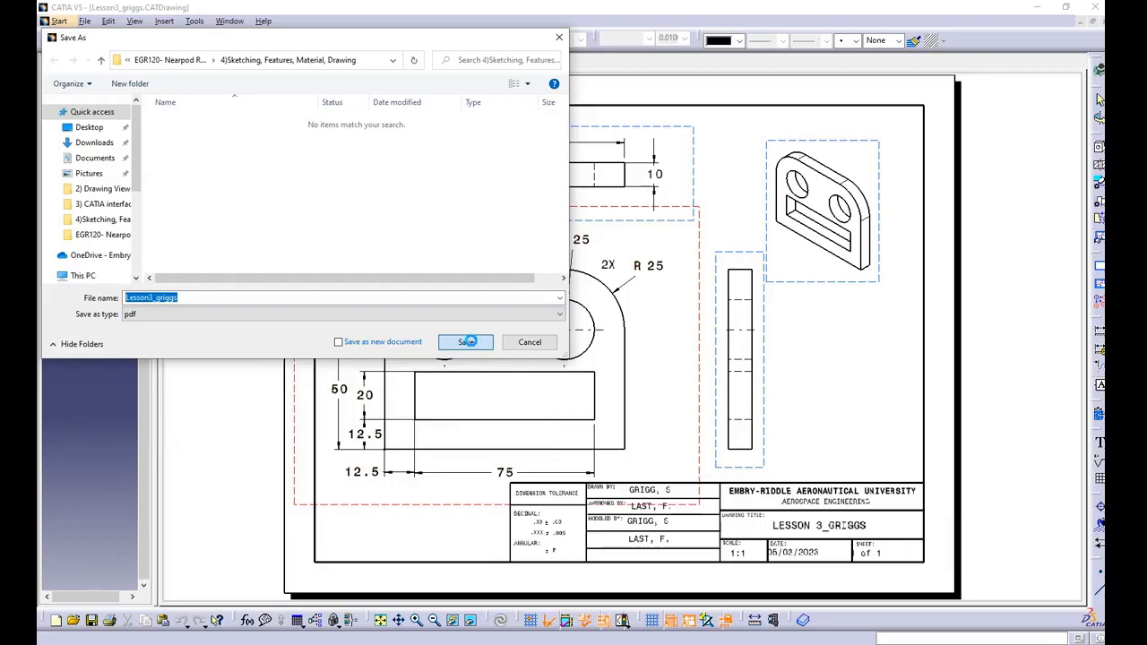